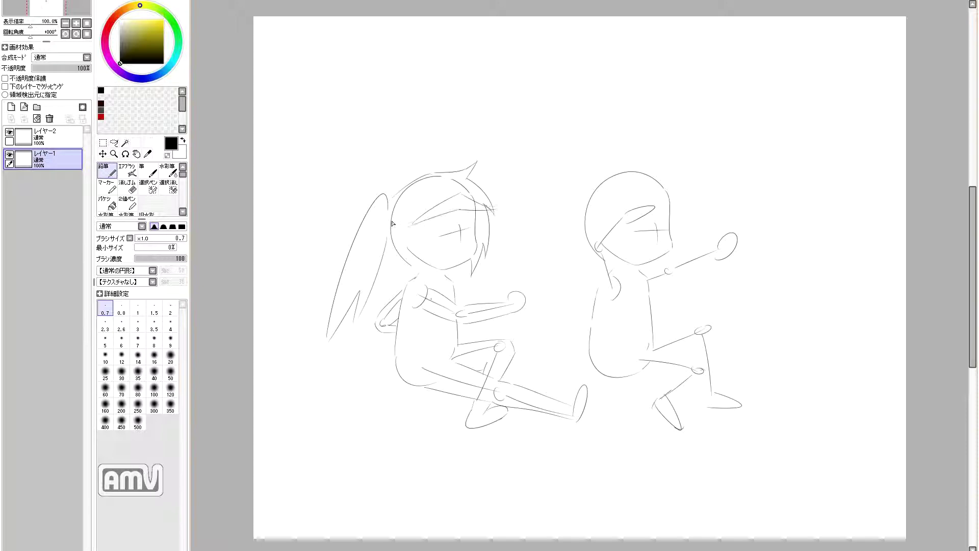
# Sketch the left figure's headband across the forehead and begin its far eye.
pyautogui.moveTo(512, 216); pyautogui.dragTo(391, 235)
pyautogui.moveTo(471, 225); pyautogui.dragTo(472, 222)
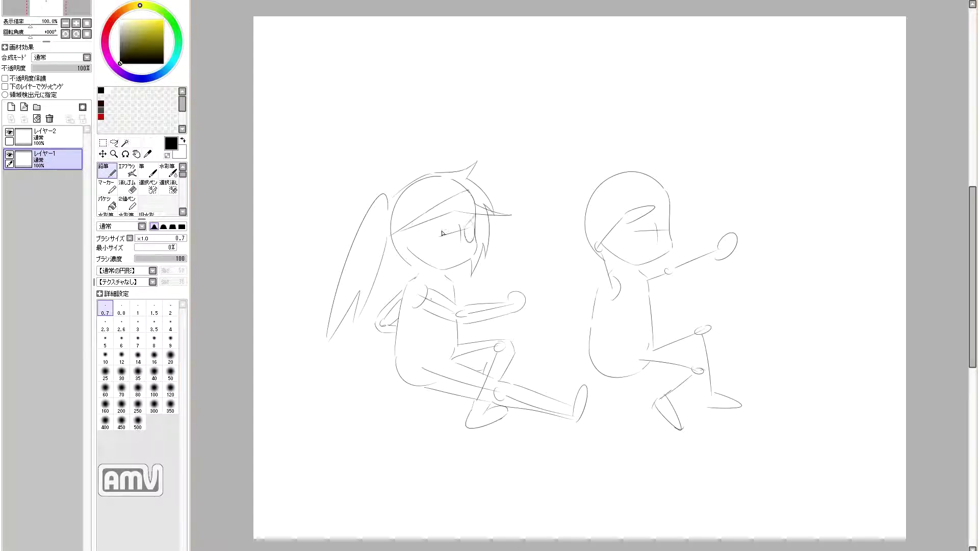
# On レイヤー2, flesh out the right figure's thighs, shins and feet around the stick-figure joints.
pyautogui.click(45, 135)
pyautogui.moveTo(653, 341)
pyautogui.mouseDown()
pyautogui.moveTo(704, 324)
pyautogui.moveTo(719, 398)
pyautogui.mouseUp()
pyautogui.moveTo(629, 363); pyautogui.dragTo(701, 370)
pyautogui.moveTo(698, 372)
pyautogui.mouseDown()
pyautogui.moveTo(681, 401)
pyautogui.moveTo(626, 376)
pyautogui.moveTo(678, 436)
pyautogui.mouseUp()
pyautogui.hotkey('ctrl', 'z')
pyautogui.moveTo(695, 350); pyautogui.dragTo(698, 356)
# Thicken the right figure's arms, outline its eyes and sketch spiky hair around its head.
pyautogui.moveTo(716, 257)
pyautogui.mouseDown()
pyautogui.moveTo(678, 282)
pyautogui.moveTo(714, 254)
pyautogui.mouseUp()
pyautogui.moveTo(594, 253); pyautogui.dragTo(618, 290)
pyautogui.moveTo(664, 226); pyautogui.dragTo(638, 229)
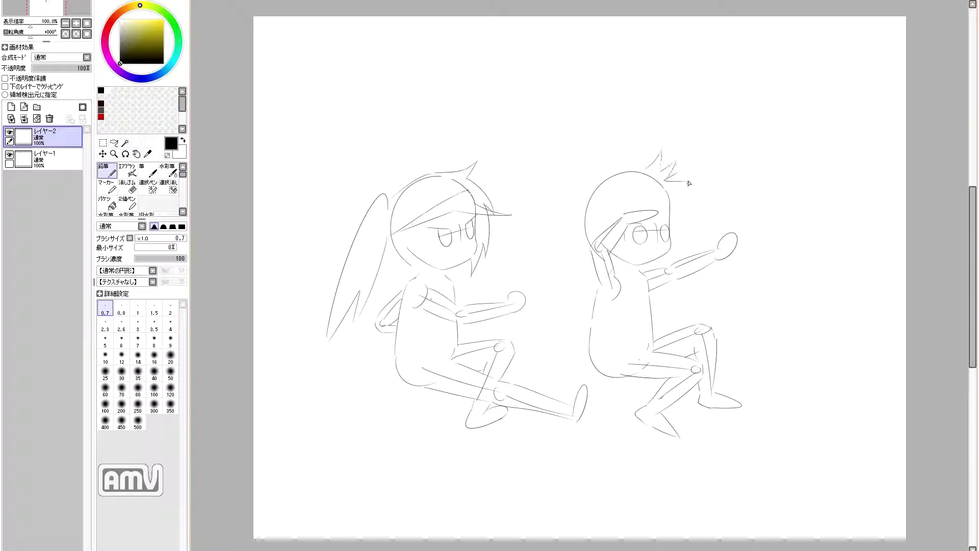
pyautogui.moveTo(578, 236); pyautogui.dragTo(592, 266)
pyautogui.moveTo(570, 228); pyautogui.dragTo(558, 244)
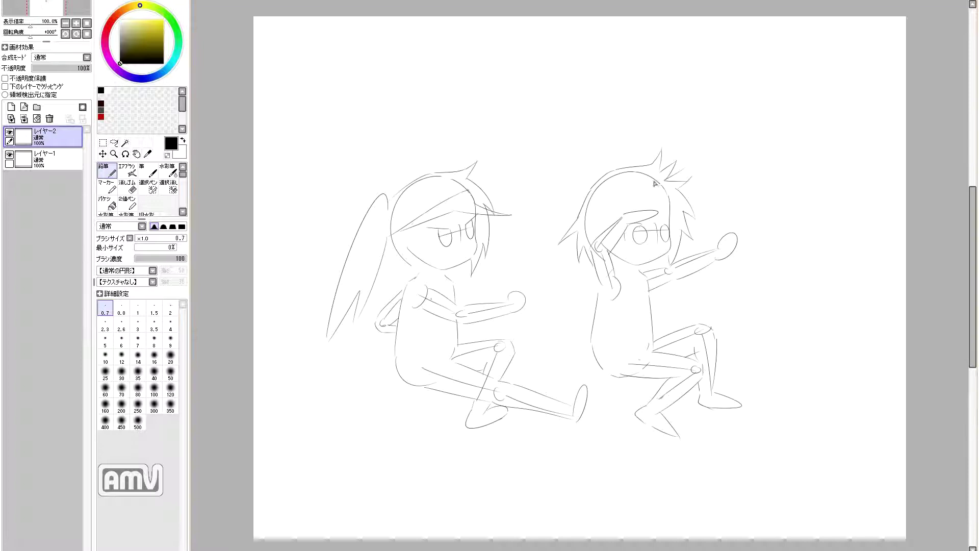
# On a new layer, sketch long sweeping background curves beneath the seated figures and tall arcs rising behind them.
pyautogui.hotkey('ctrl', 'shift', 'n')
pyautogui.moveTo(342, 352)
pyautogui.mouseDown()
pyautogui.moveTo(867, 444)
pyautogui.moveTo(801, 534)
pyautogui.mouseUp()
pyautogui.moveTo(342, 353); pyautogui.dragTo(324, 467)
pyautogui.moveTo(360, 322); pyautogui.dragTo(541, 17)
pyautogui.moveTo(644, 20); pyautogui.dragTo(362, 308)
pyautogui.hotkey('ctrl', 'z')
pyautogui.moveTo(408, 347); pyautogui.dragTo(735, 402)
pyautogui.moveTo(748, 17); pyautogui.dragTo(706, 434)
# Merge レイヤー2 with the right figure's details into レイヤー1.
pyautogui.click(43, 159)
pyautogui.click(50, 119)
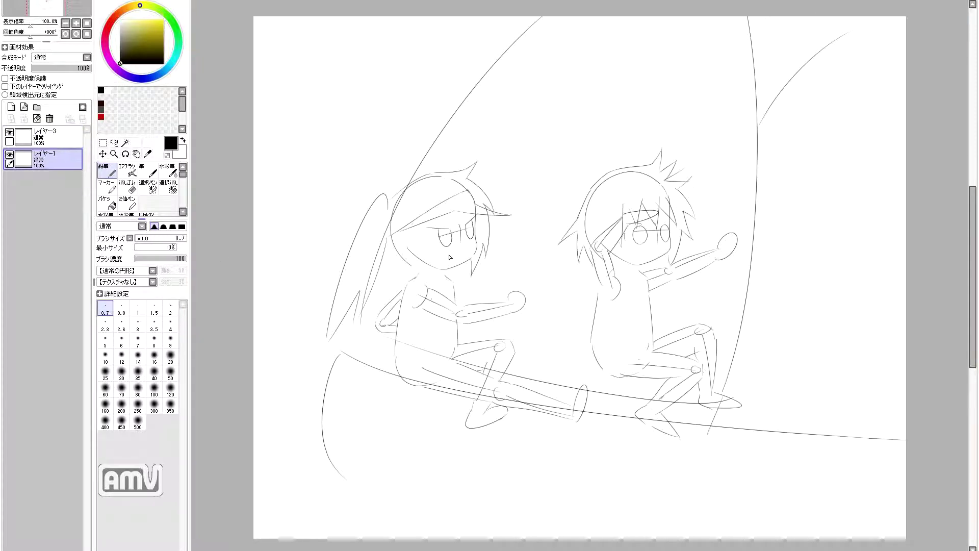
# Erase the construction lines in the left figure's arms and bent leg, redrawing their outlines cleanly.
pyautogui.press('e')
pyautogui.moveTo(380, 317); pyautogui.dragTo(395, 308)
pyautogui.press('n')
pyautogui.moveTo(457, 342)
pyautogui.mouseDown()
pyautogui.moveTo(531, 402)
pyautogui.moveTo(504, 341)
pyautogui.moveTo(508, 371)
pyautogui.mouseUp()
pyautogui.press('e')
pyautogui.press('n')
pyautogui.press('e')
pyautogui.press('n')
# Clean up and redraw the left figure's feet and the outline of its outstretched leg.
pyautogui.moveTo(469, 404); pyautogui.dragTo(513, 414)
pyautogui.press('e')
pyautogui.moveTo(586, 392)
pyautogui.mouseDown()
pyautogui.moveTo(571, 421)
pyautogui.moveTo(586, 387)
pyautogui.mouseUp()
pyautogui.press('n')
pyautogui.moveTo(502, 380); pyautogui.dragTo(474, 421)
pyautogui.moveTo(418, 383)
pyautogui.mouseDown()
pyautogui.moveTo(460, 365)
pyautogui.moveTo(467, 417)
pyautogui.moveTo(486, 365)
pyautogui.moveTo(482, 419)
pyautogui.mouseUp()
pyautogui.press('e')
pyautogui.press('n')
pyautogui.press('e')
# Erase the right figure's skull line under the hair and clean up the joint lines in its legs.
pyautogui.moveTo(591, 211); pyautogui.dragTo(663, 176)
pyautogui.press('n')
pyautogui.press('e')
pyautogui.moveTo(658, 407); pyautogui.dragTo(711, 331)
pyautogui.press('n')
pyautogui.press('e')
# Hide the background-curves layer, then redraw the left figure's ear, side hair and ponytail.
pyautogui.click(9, 131)
pyautogui.moveTo(418, 189)
pyautogui.mouseDown()
pyautogui.moveTo(410, 230)
pyautogui.moveTo(396, 236)
pyautogui.moveTo(434, 215)
pyautogui.moveTo(411, 283)
pyautogui.mouseUp()
pyautogui.press('n')
pyautogui.moveTo(403, 248); pyautogui.dragTo(408, 290)
pyautogui.press('e')
pyautogui.moveTo(331, 331)
pyautogui.mouseDown()
pyautogui.moveTo(396, 201)
pyautogui.moveTo(372, 225)
pyautogui.mouseUp()
pyautogui.press('n')
pyautogui.moveTo(398, 191)
pyautogui.mouseDown()
pyautogui.moveTo(332, 324)
pyautogui.moveTo(341, 341)
pyautogui.mouseUp()
pyautogui.press('e')
pyautogui.press('n')
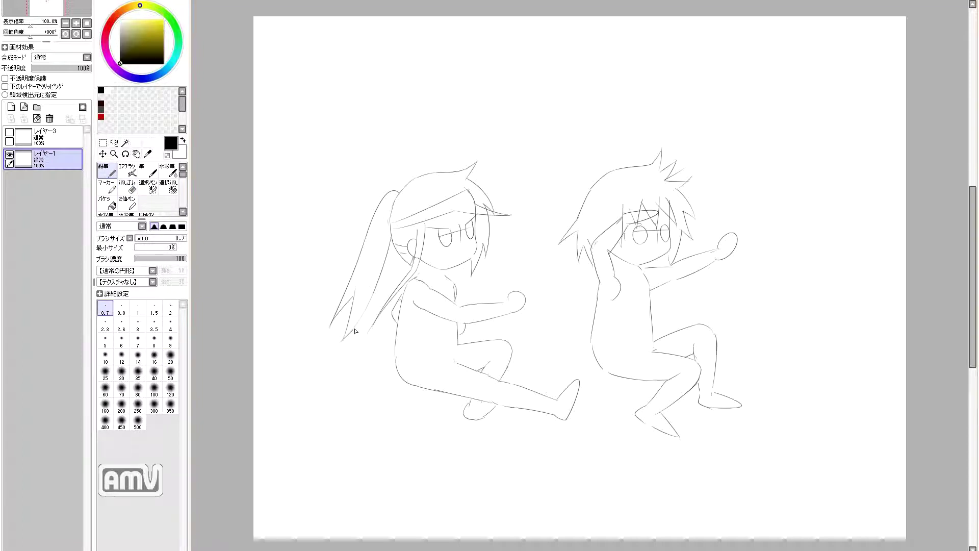
# Replace the left figure's pointed headband tip with a rounded visor and add jagged bangs above the eyes.
pyautogui.press('e')
pyautogui.moveTo(510, 215)
pyautogui.mouseDown()
pyautogui.moveTo(479, 218)
pyautogui.moveTo(463, 195)
pyautogui.mouseUp()
pyautogui.press('n')
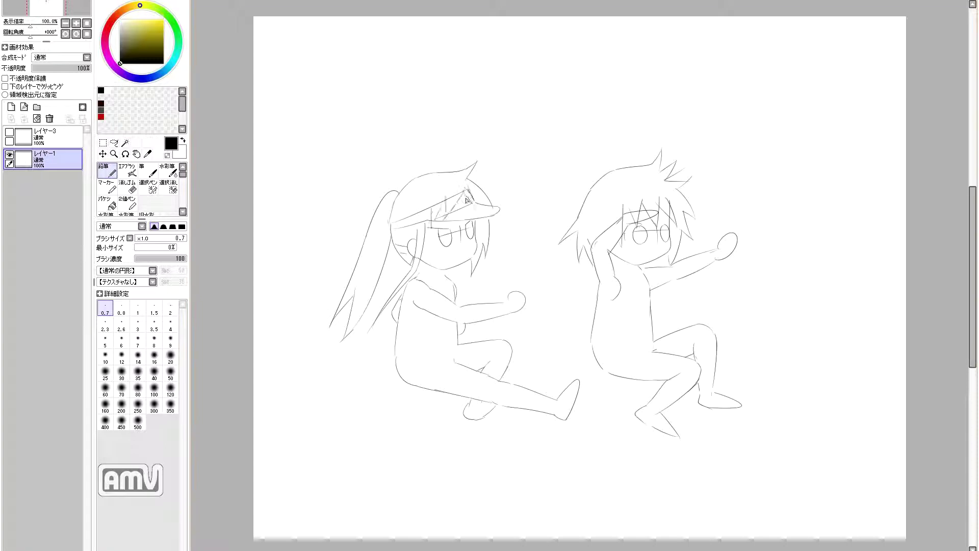
pyautogui.hotkey('ctrl', 'z')
pyautogui.hotkey('ctrl', 'z')
pyautogui.hotkey('ctrl', 'z')
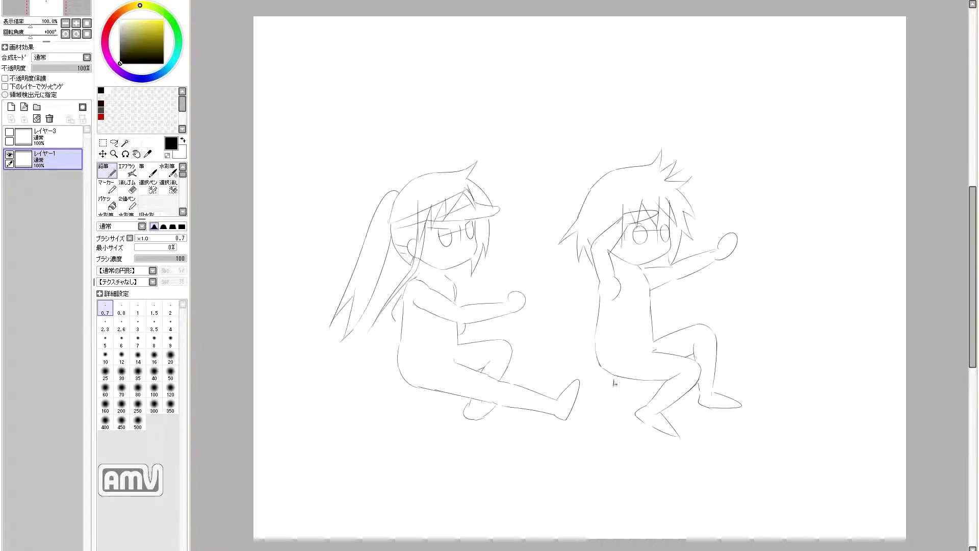
# Show レイヤー3, fade the sketch layer, and trace the right figure's torso, arms and legs on a new layer.
pyautogui.click(9, 132)
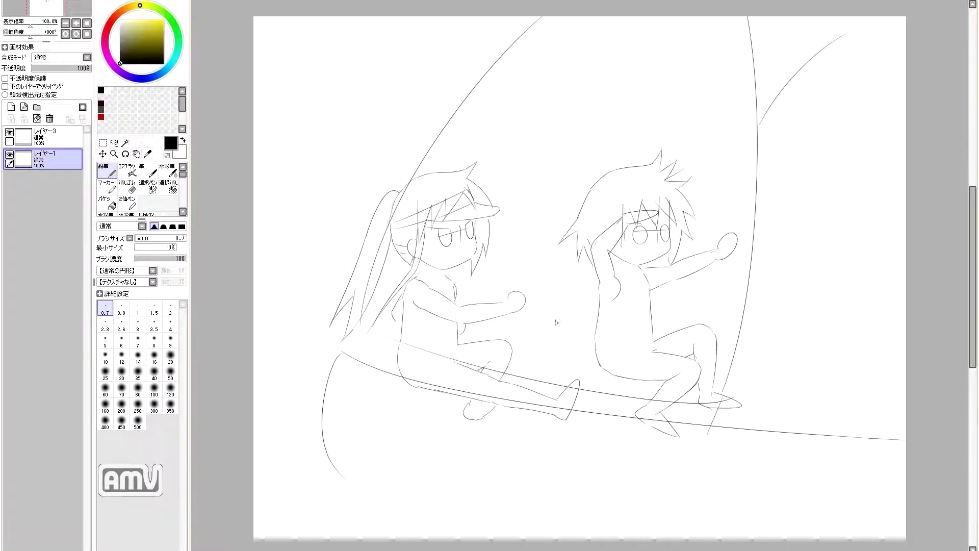
pyautogui.moveTo(591, 251); pyautogui.dragTo(595, 351)
pyautogui.moveTo(640, 265); pyautogui.dragTo(652, 338)
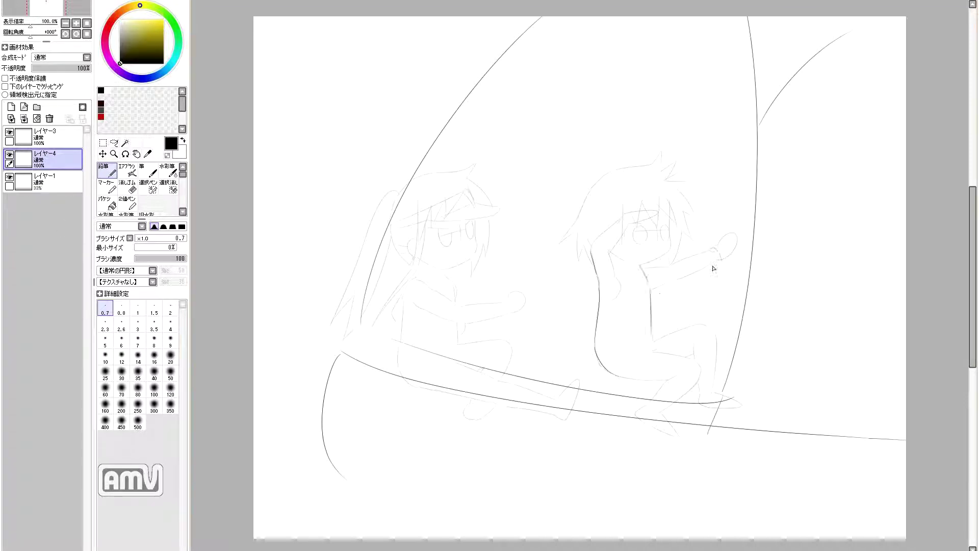
pyautogui.moveTo(621, 220)
pyautogui.mouseDown()
pyautogui.moveTo(595, 240)
pyautogui.moveTo(599, 294)
pyautogui.moveTo(621, 246)
pyautogui.moveTo(605, 296)
pyautogui.mouseUp()
pyautogui.moveTo(598, 363)
pyautogui.mouseDown()
pyautogui.moveTo(653, 339)
pyautogui.moveTo(697, 394)
pyautogui.moveTo(722, 397)
pyautogui.moveTo(637, 414)
pyautogui.moveTo(676, 438)
pyautogui.mouseUp()
pyautogui.moveTo(635, 272); pyautogui.dragTo(639, 327)
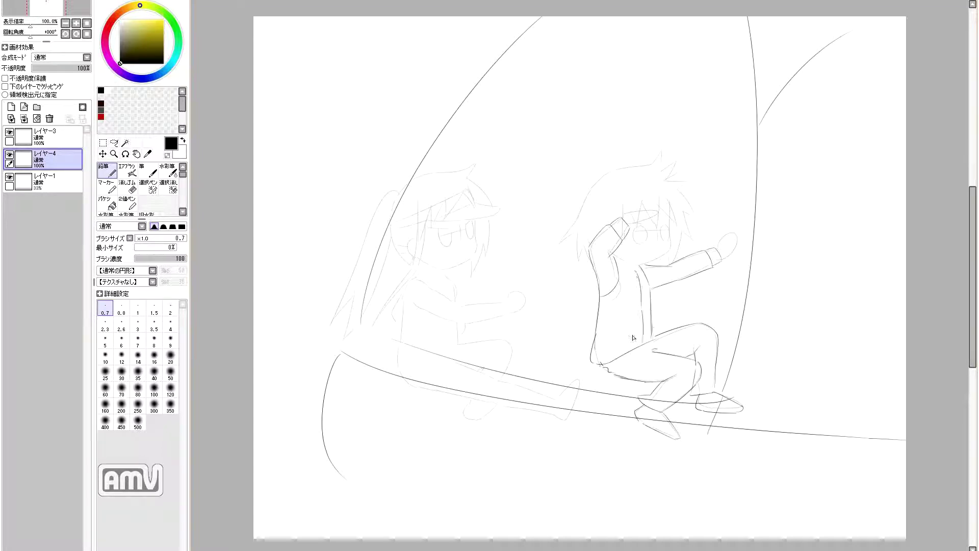
# Trace the right figure's spiky hair and face, and refine its jacket front, back and armhole.
pyautogui.moveTo(560, 247); pyautogui.dragTo(612, 171)
pyautogui.moveTo(586, 233); pyautogui.dragTo(583, 268)
pyautogui.moveTo(612, 171); pyautogui.dragTo(652, 166)
pyautogui.moveTo(690, 224)
pyautogui.mouseDown()
pyautogui.moveTo(693, 235)
pyautogui.moveTo(657, 262)
pyautogui.mouseUp()
pyautogui.moveTo(663, 227)
pyautogui.mouseDown()
pyautogui.moveTo(664, 240)
pyautogui.moveTo(642, 234)
pyautogui.moveTo(658, 255)
pyautogui.moveTo(652, 351)
pyautogui.mouseUp()
pyautogui.moveTo(602, 298); pyautogui.dragTo(595, 348)
pyautogui.moveTo(600, 295); pyautogui.dragTo(615, 288)
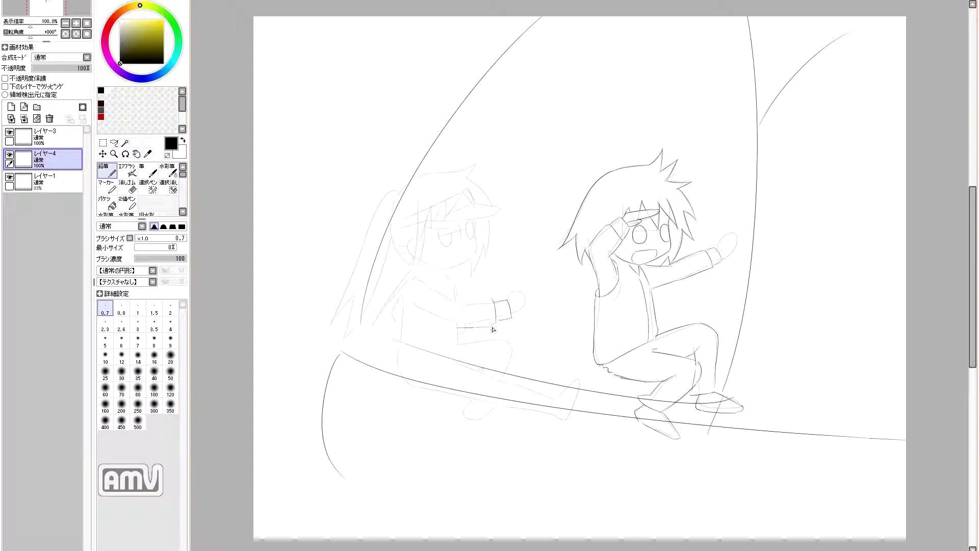
# Trace the left figure's jacket, outstretched arm, trousers and shoes over the faded sketch.
pyautogui.moveTo(417, 289); pyautogui.dragTo(401, 315)
pyautogui.moveTo(509, 345)
pyautogui.mouseDown()
pyautogui.moveTo(501, 381)
pyautogui.moveTo(436, 388)
pyautogui.mouseUp()
pyautogui.moveTo(581, 373); pyautogui.dragTo(558, 419)
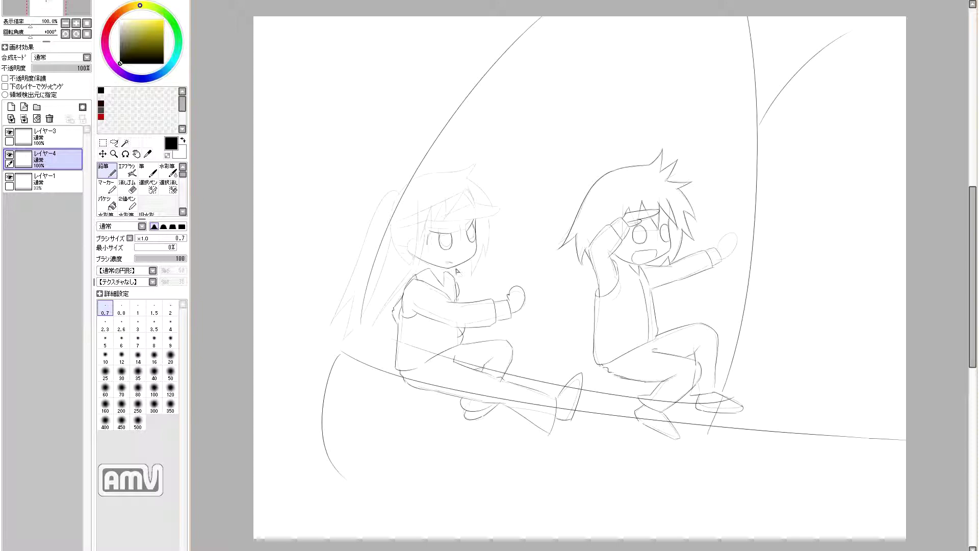
# Trace the left figure's hair outline, ear, bangs and visor over the faded sketch.
pyautogui.moveTo(483, 265); pyautogui.dragTo(470, 286)
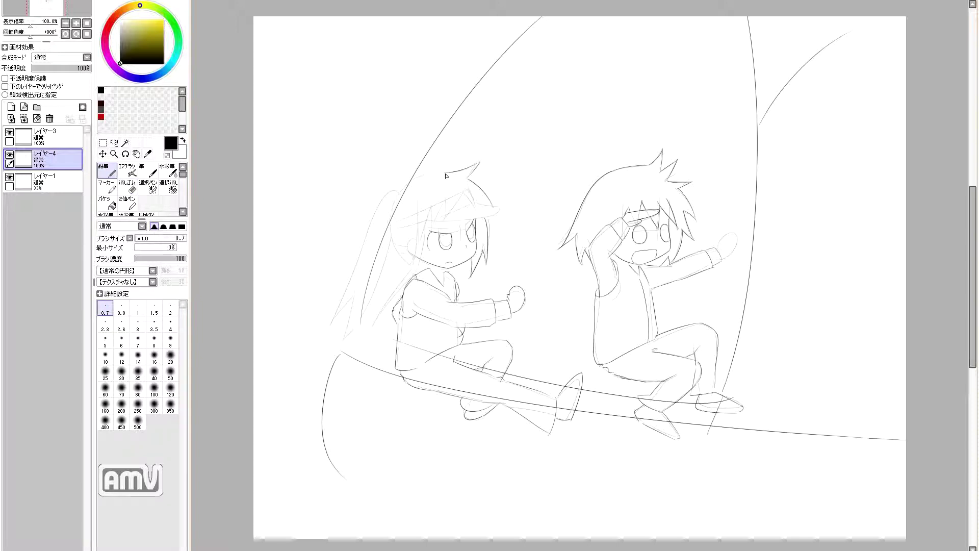
pyautogui.moveTo(398, 189); pyautogui.dragTo(411, 266)
pyautogui.moveTo(403, 179); pyautogui.dragTo(347, 327)
pyautogui.hotkey('ctrl', 'z')
pyautogui.moveTo(418, 204); pyautogui.dragTo(419, 240)
pyautogui.moveTo(444, 196); pyautogui.dragTo(443, 227)
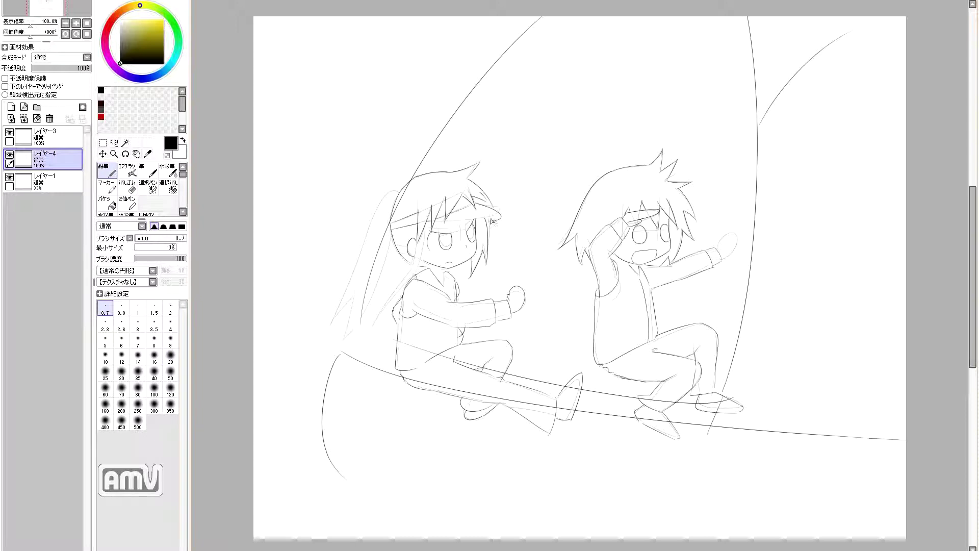
# Draw the left figure's long ponytail and clean up the bangs around the visor.
pyautogui.moveTo(408, 173)
pyautogui.mouseDown()
pyautogui.moveTo(495, 219)
pyautogui.moveTo(345, 274)
pyautogui.moveTo(308, 340)
pyautogui.mouseUp()
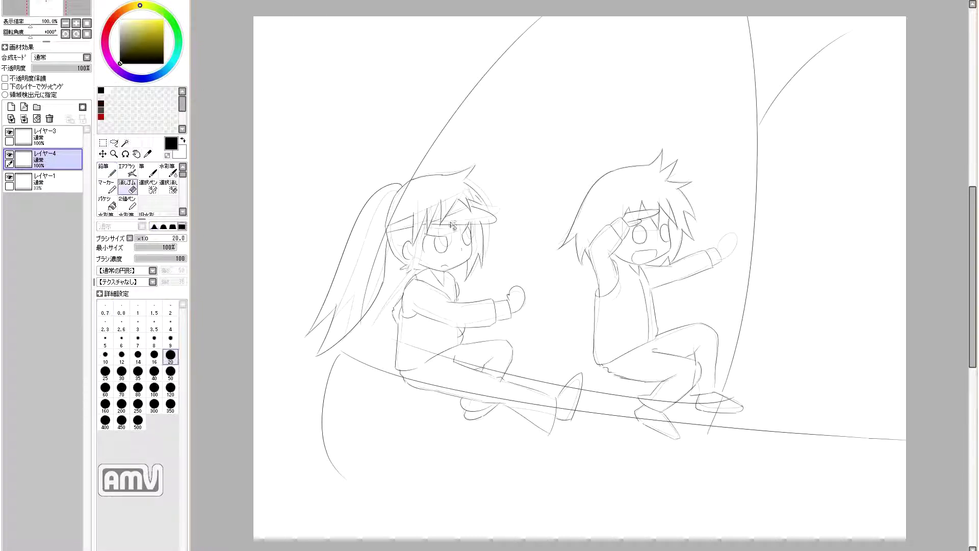
pyautogui.moveTo(464, 204); pyautogui.dragTo(458, 218)
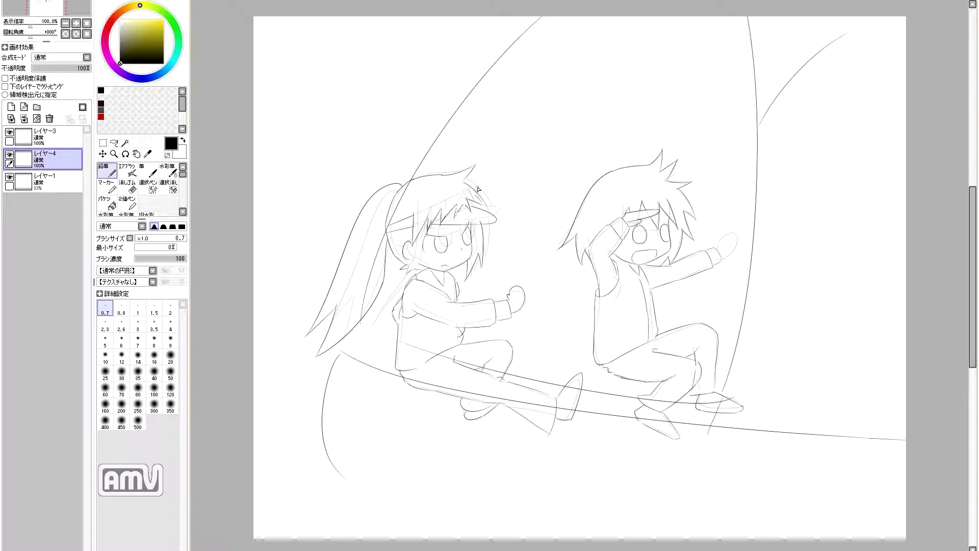
# Hide the rough sketch layer, draw the right figure's fist, and shorten the left figure's outstretched leg and foot.
pyautogui.hotkey('ctrl', 'h')
pyautogui.moveTo(718, 249)
pyautogui.mouseDown()
pyautogui.moveTo(737, 255)
pyautogui.moveTo(735, 239)
pyautogui.mouseUp()
pyautogui.moveTo(628, 380)
pyautogui.mouseDown()
pyautogui.moveTo(605, 369)
pyautogui.moveTo(553, 426)
pyautogui.mouseUp()
pyautogui.press('e')
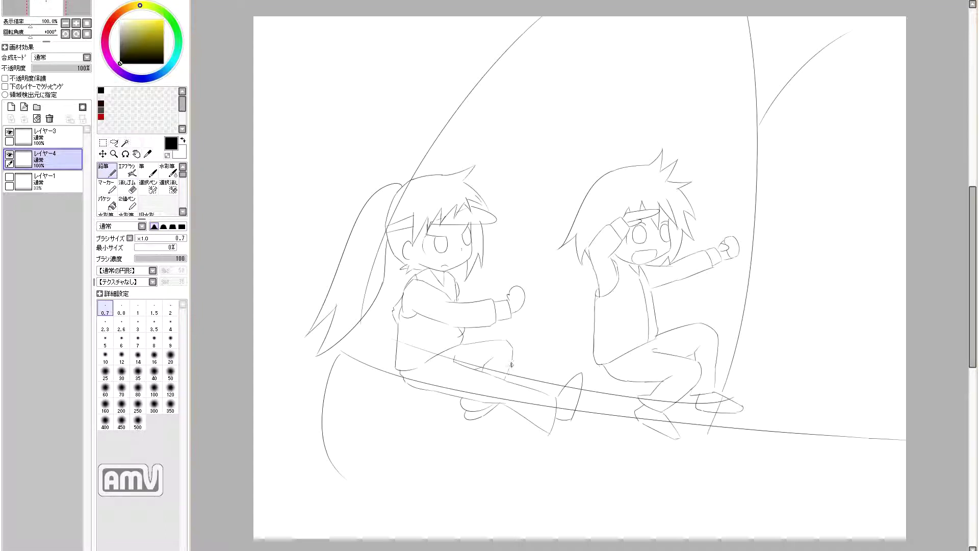
pyautogui.press('n')
pyautogui.moveTo(556, 368)
pyautogui.mouseDown()
pyautogui.moveTo(546, 421)
pyautogui.moveTo(542, 392)
pyautogui.mouseUp()
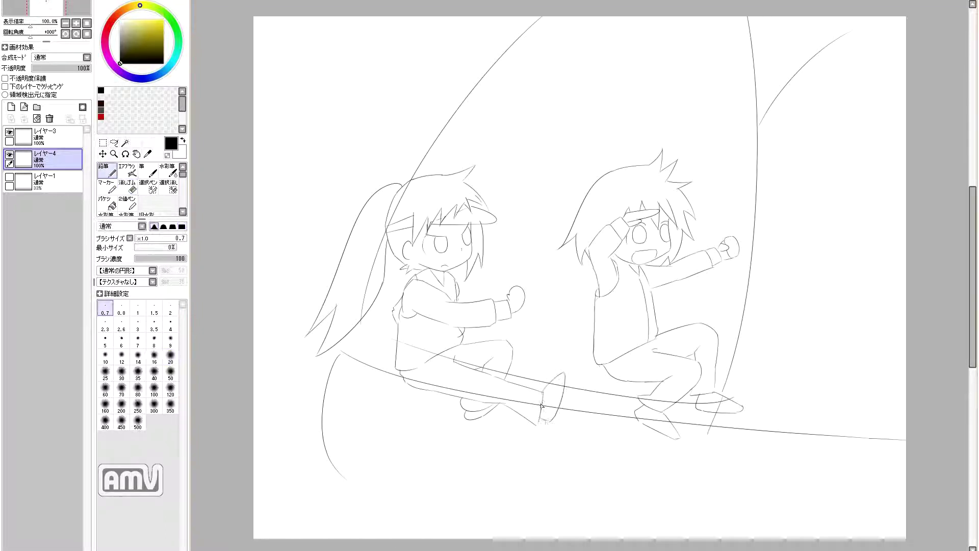
# Reduce the eraser size to 9 and clean up overlapping lines at the left figure's foot and the right figure's saluting hand.
pyautogui.press('e')
pyautogui.press('[')
pyautogui.press('[')
pyautogui.press('[')
pyautogui.press('[')
pyautogui.press('[')
pyautogui.press('n')
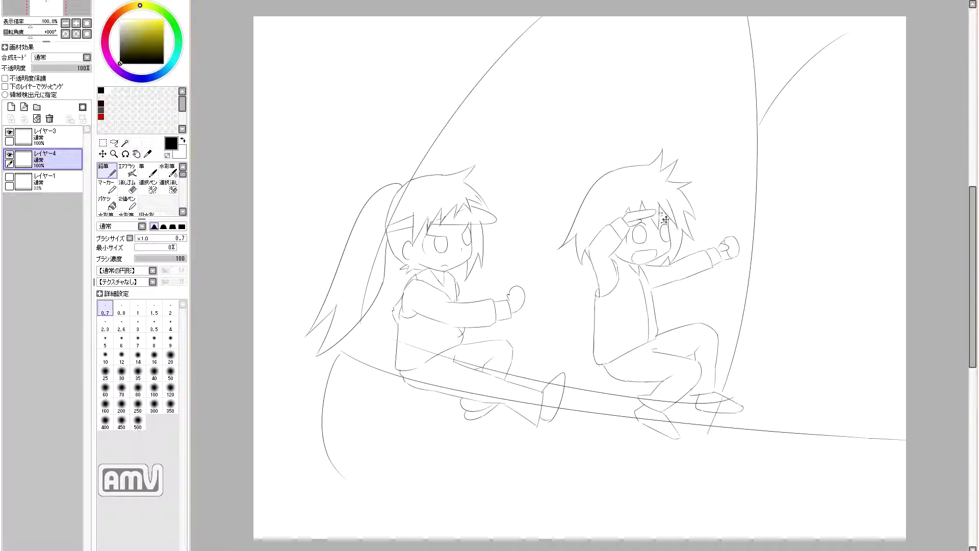
pyautogui.press('e')
pyautogui.press('n')
pyautogui.press('e')
pyautogui.press('n')
# Hide the background curves and tidy the traced lines of the two figures.
pyautogui.click(9, 132)
pyautogui.press('e')
pyautogui.press('n')
pyautogui.press('e')
pyautogui.press('n')
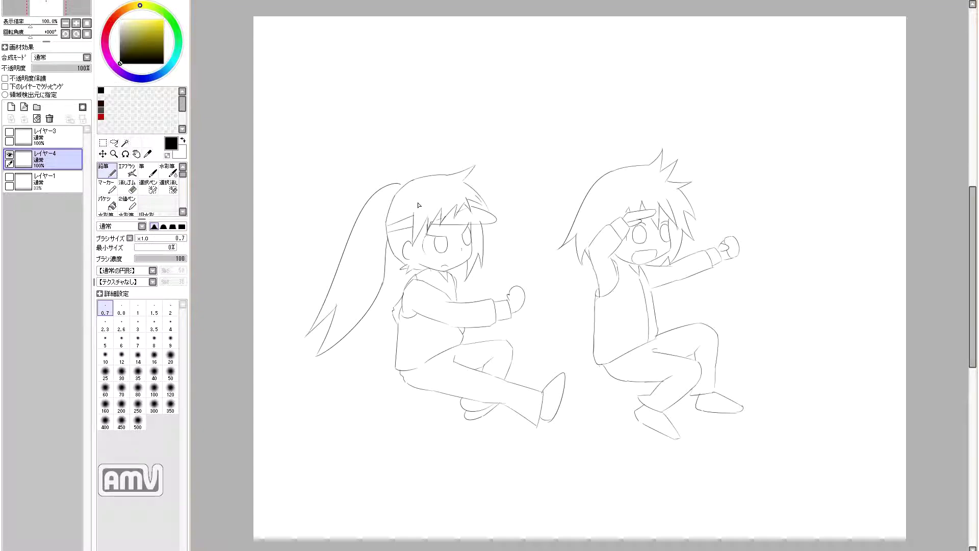
# Erase and redraw small sections of the left figure's headband, visor and bangs.
pyautogui.press('e')
pyautogui.press('n')
pyautogui.press('e')
pyautogui.press('n')
pyautogui.press('e')
pyautogui.press('n')
pyautogui.press('e')
pyautogui.press('n')
pyautogui.press('e')
pyautogui.press('n')
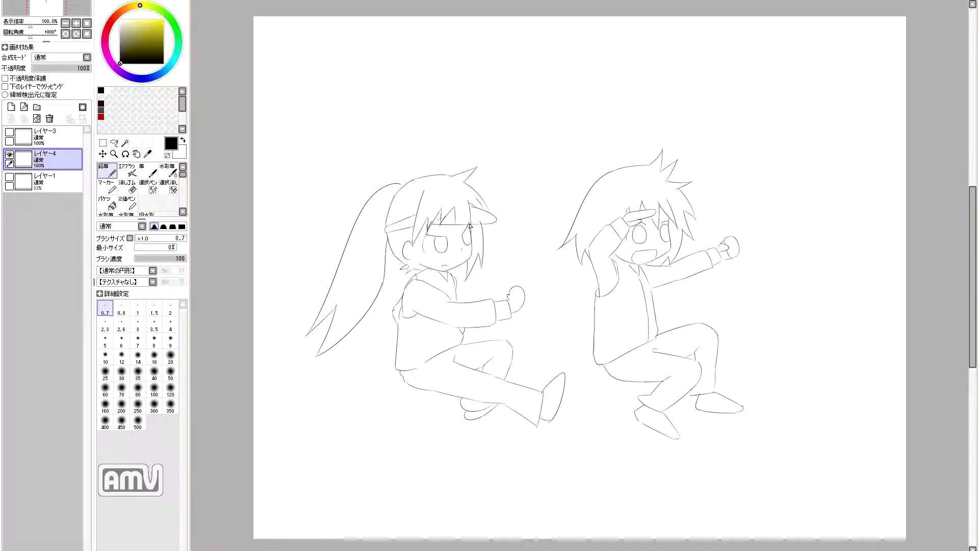
# Reshape the jagged tips of the left figure's bangs above the visor edge.
pyautogui.press('e')
pyautogui.press('n')
pyautogui.press('e')
pyautogui.press('n')
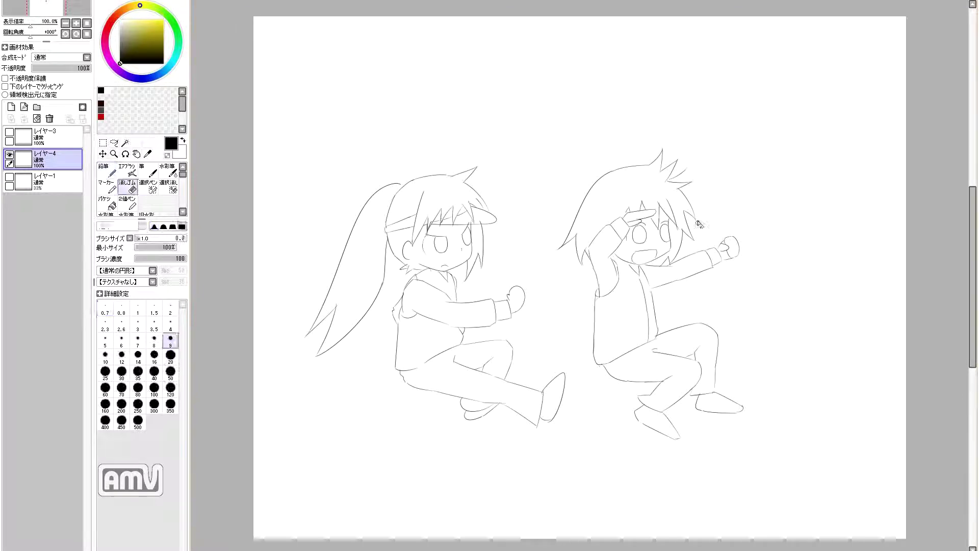
# Touch up the right figure's side hair and the lower edge of its outstretched sleeve.
pyautogui.press('e')
pyautogui.press('n')
pyautogui.press('e')
pyautogui.press('n')
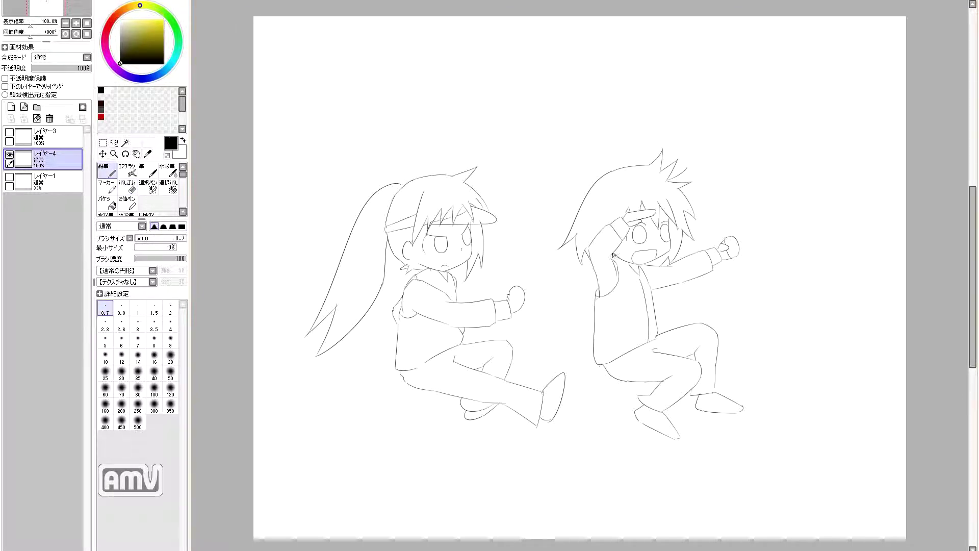
# Clean up the right figure's armhole and the left figure's shoulder and back elbow lines.
pyautogui.press('e')
pyautogui.press('n')
pyautogui.press('e')
pyautogui.press('n')
pyautogui.press('e')
pyautogui.press('n')
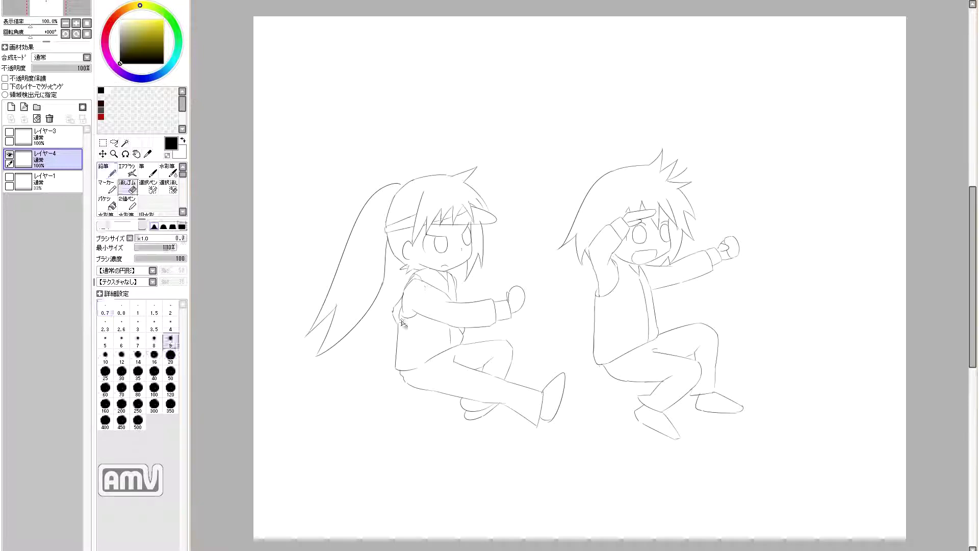
pyautogui.press('e')
pyautogui.press('n')
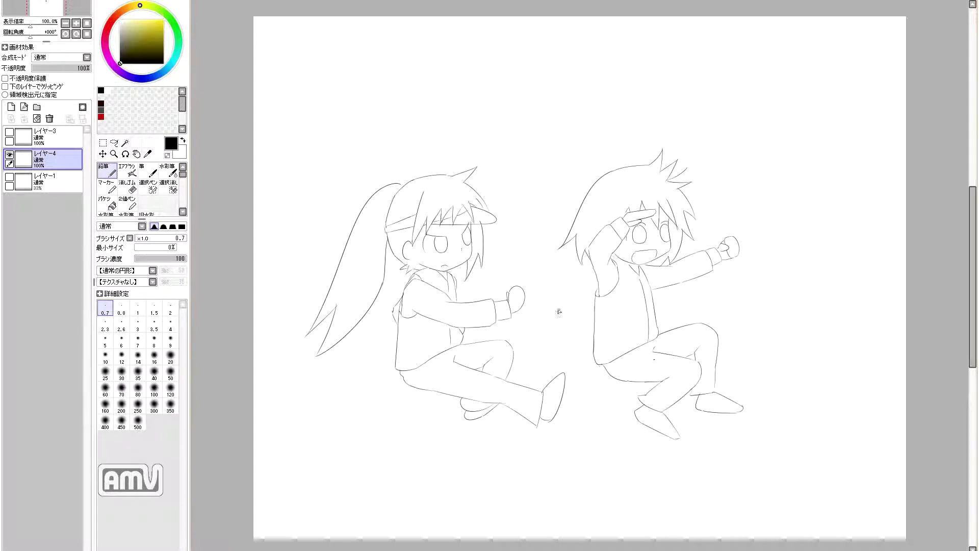
# Add a long hair strand hanging past the left figure's ear and clean up its sleeve with a size 4 eraser.
pyautogui.scroll(4, 442, 210)
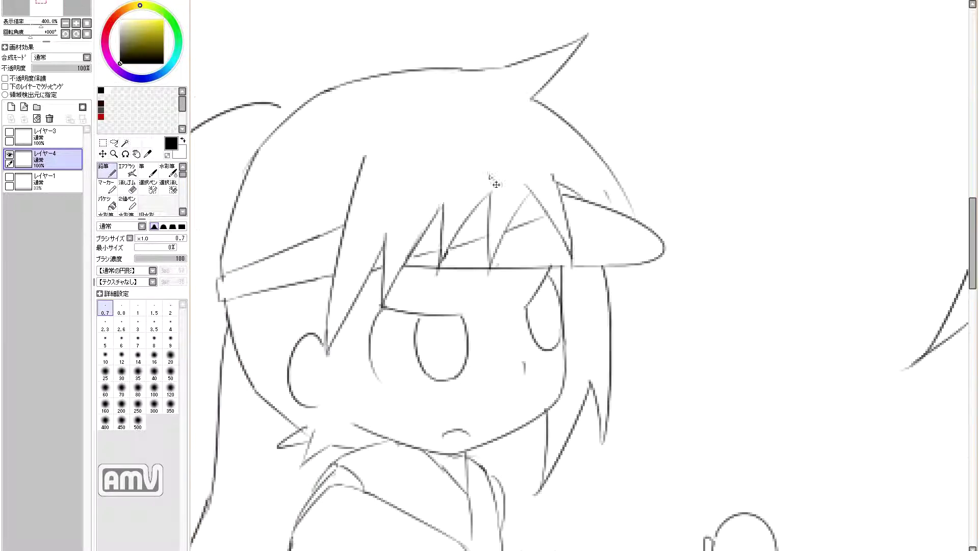
pyautogui.moveTo(583, 245); pyautogui.dragTo(677, 206)
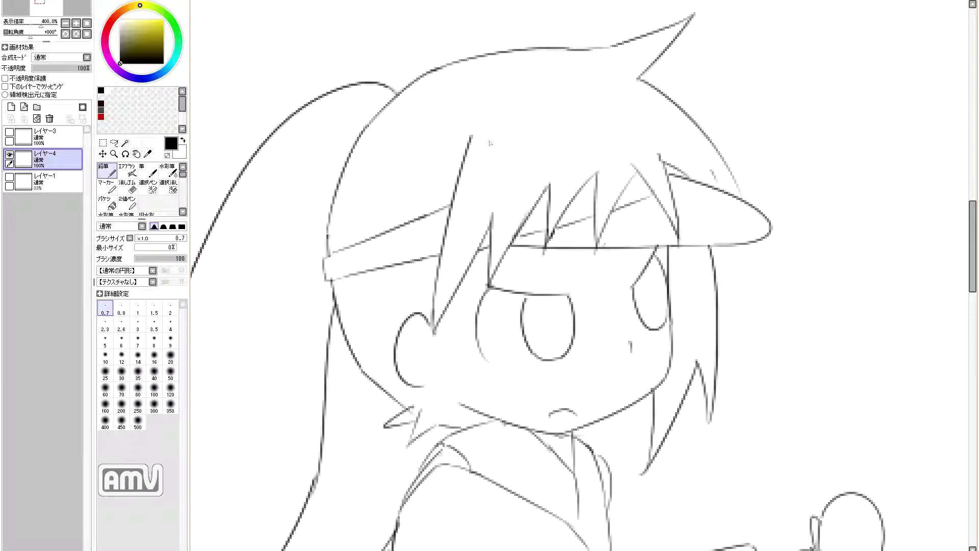
pyautogui.scroll(-2, 392, 319)
pyautogui.scroll(-4, 392, 319)
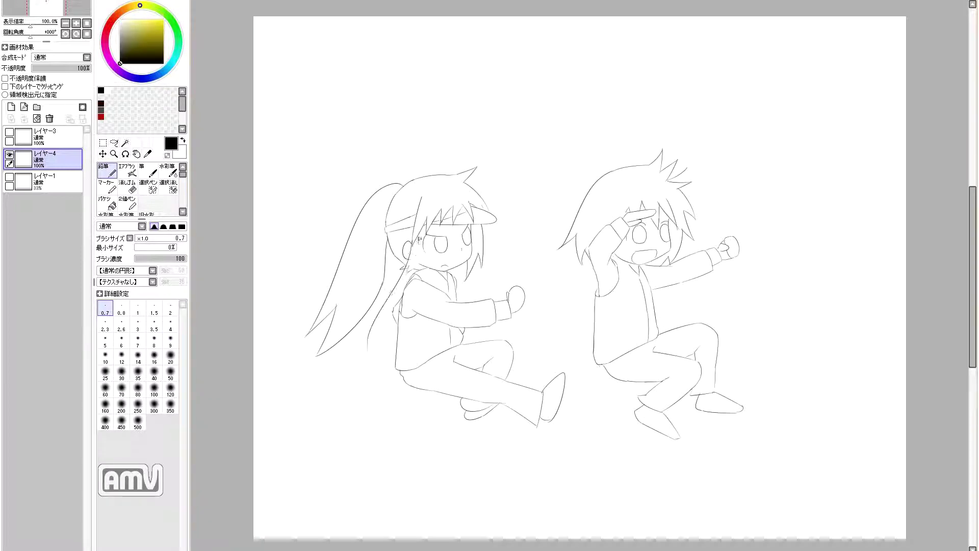
pyautogui.scroll(3, 422, 239)
pyautogui.scroll(-3, 616, 168)
pyautogui.scroll(3, 413, 295)
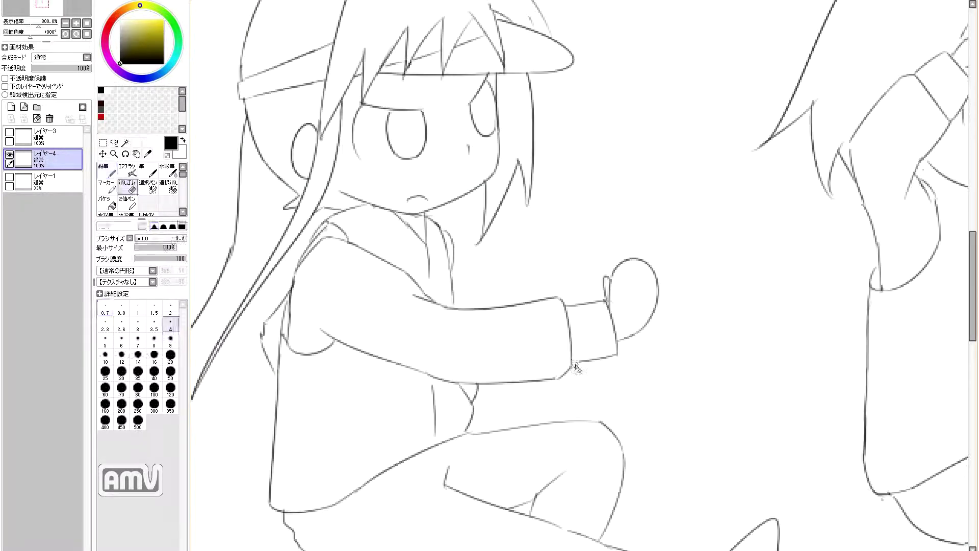
pyautogui.moveTo(458, 291); pyautogui.dragTo(450, 336)
# Tidy where the underside of the right figure's outstretched sleeve meets the jacket front.
pyautogui.press('Right')
pyautogui.press('Right')
pyautogui.press('Right')
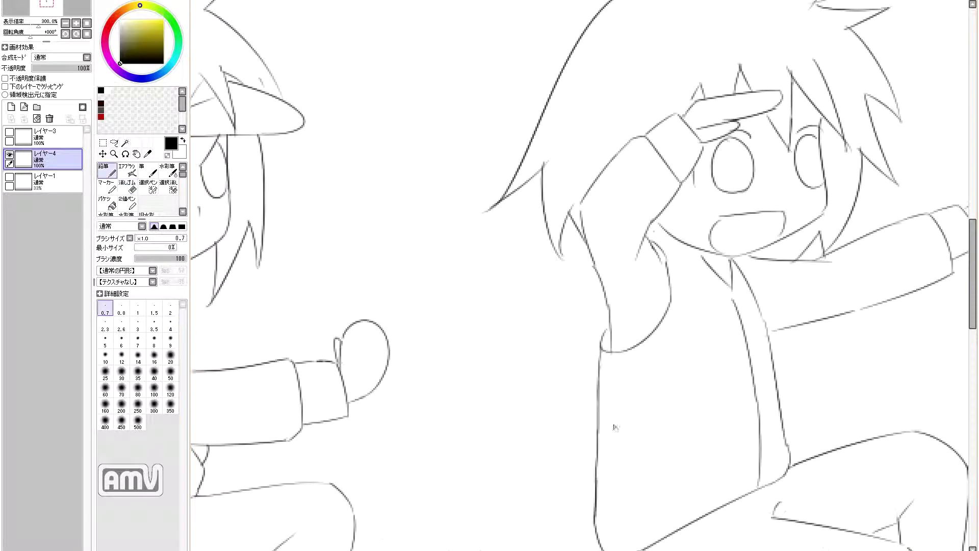
pyautogui.press('Down')
pyautogui.press('Down')
pyautogui.press('Right')
pyautogui.press('Down')
pyautogui.press('Up')
pyautogui.press('Up')
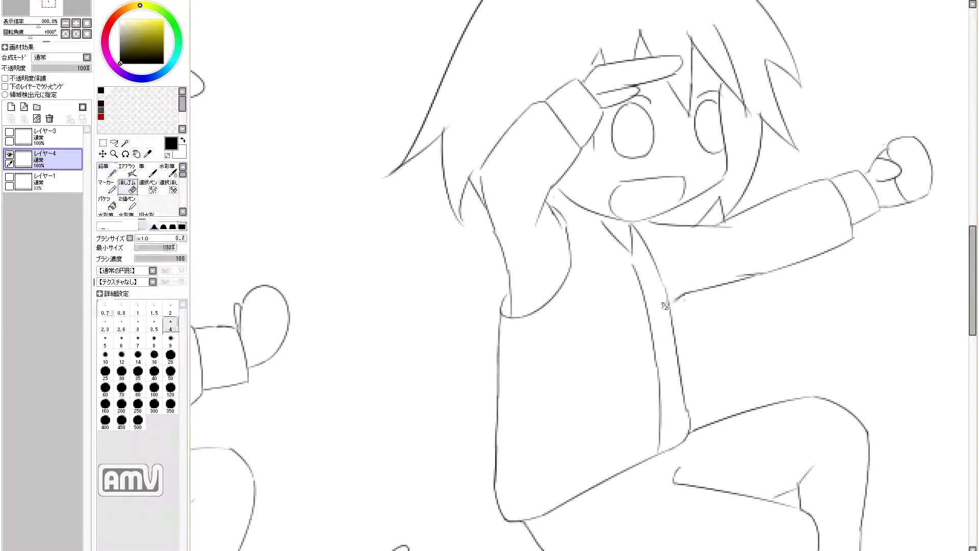
# Touch up the right figure's raised cuff, neck and collar lines with the 0.7 pencil and size 4 eraser.
pyautogui.scroll(-5, 509, 312)
pyautogui.scroll(6, 498, 397)
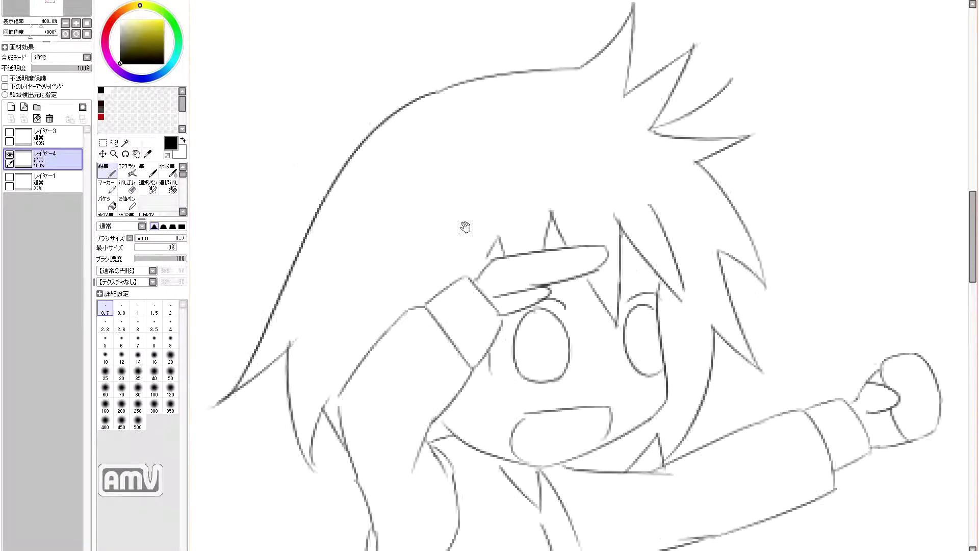
pyautogui.press('Left')
pyautogui.press('Up')
pyautogui.scroll(-1, 551, 288)
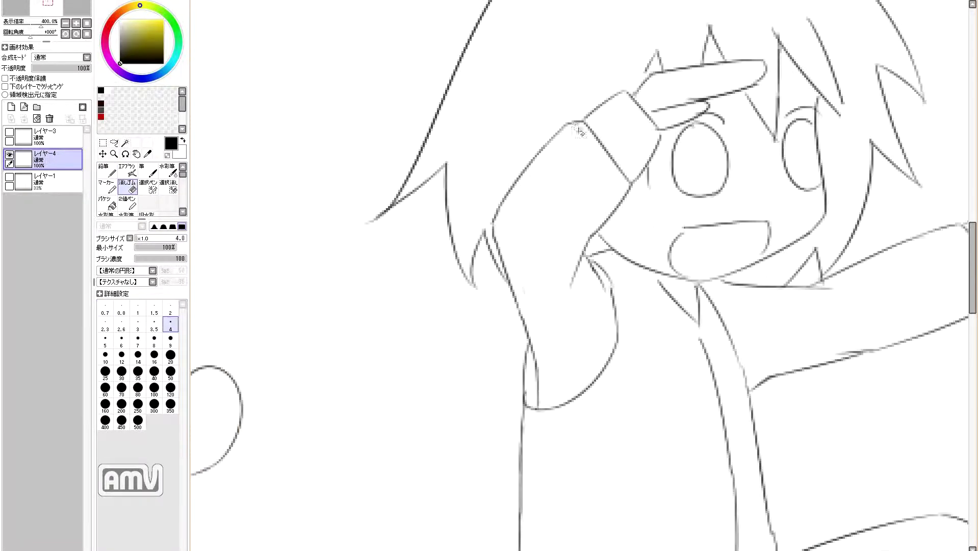
pyautogui.scroll(1, 678, 171)
pyautogui.press('Up')
pyautogui.press('Right')
pyautogui.moveTo(700, 255); pyautogui.dragTo(702, 314)
pyautogui.moveTo(576, 251); pyautogui.dragTo(609, 266)
pyautogui.scroll(-2, 602, 321)
pyautogui.moveTo(321, 286); pyautogui.dragTo(324, 294)
pyautogui.moveTo(365, 281); pyautogui.dragTo(369, 288)
# Redraw the right figure's outstretched fist with angular knuckles.
pyautogui.scroll(-2, 491, 258)
pyautogui.scroll(3, 247, 330)
pyautogui.scroll(-2, 247, 330)
pyautogui.scroll(2, 357, 255)
pyautogui.scroll(-4, 502, 321)
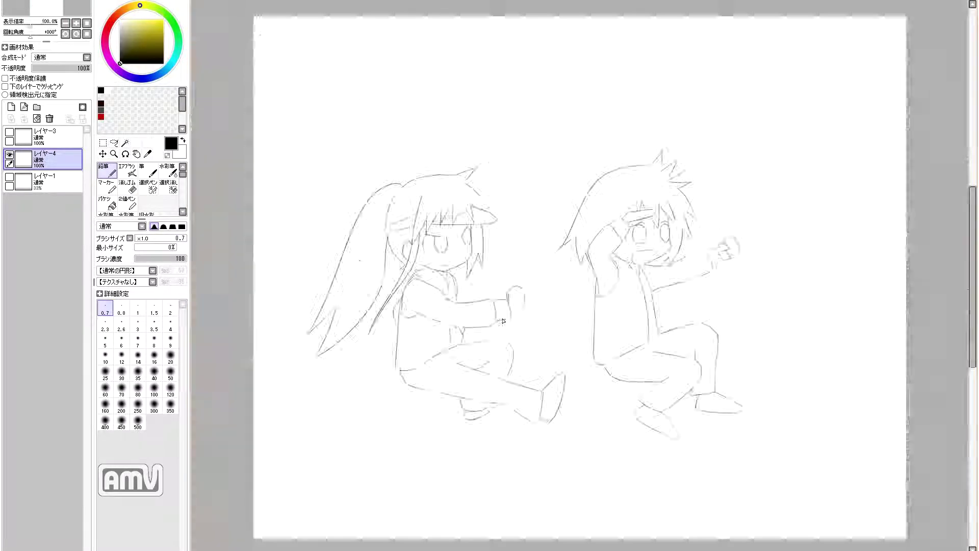
pyautogui.scroll(2, 664, 334)
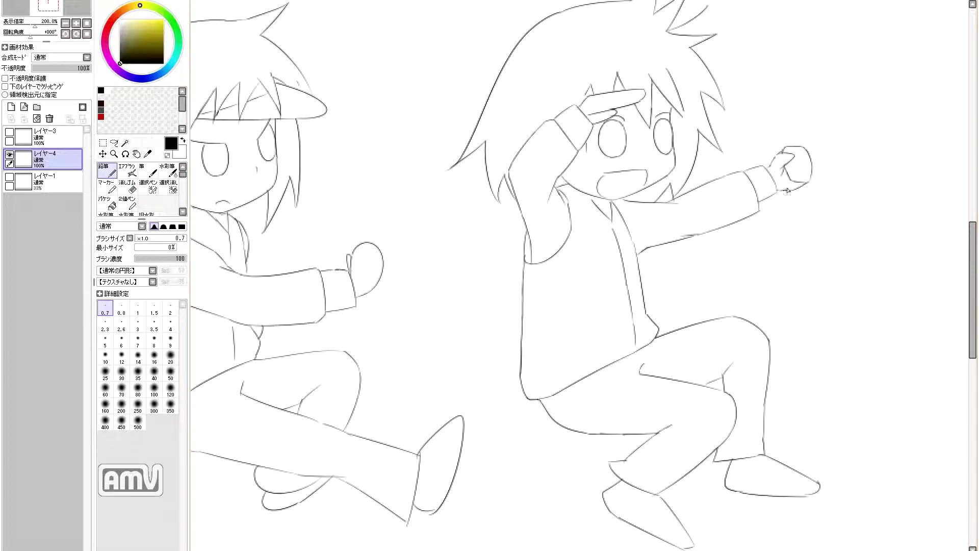
pyautogui.scroll(-2, 768, 260)
pyautogui.scroll(5, 646, 229)
pyautogui.press('e')
pyautogui.scroll(-1, 647, 232)
pyautogui.press('n')
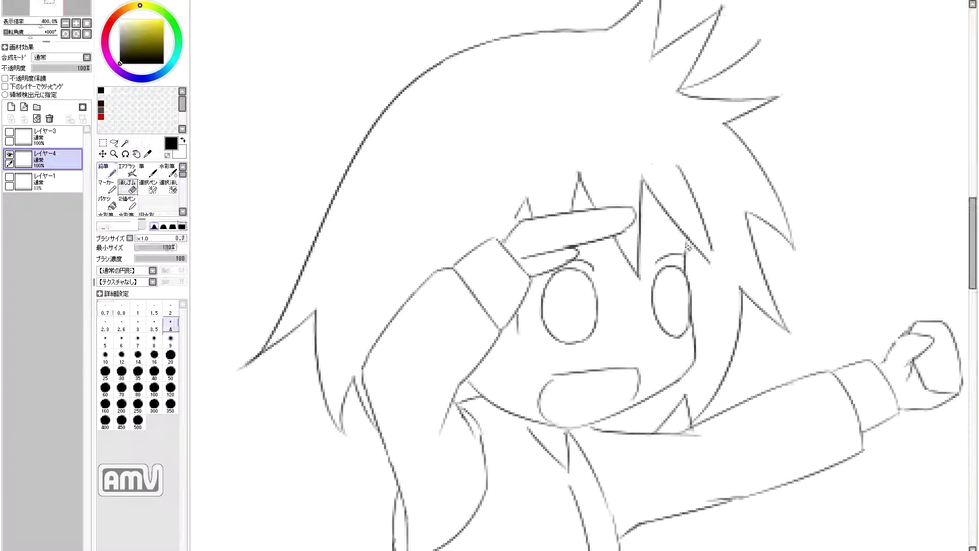
# Reshape the right figure's near foot and redraw the left figure's round hand as a knuckled fist.
pyautogui.scroll(-2, 647, 232)
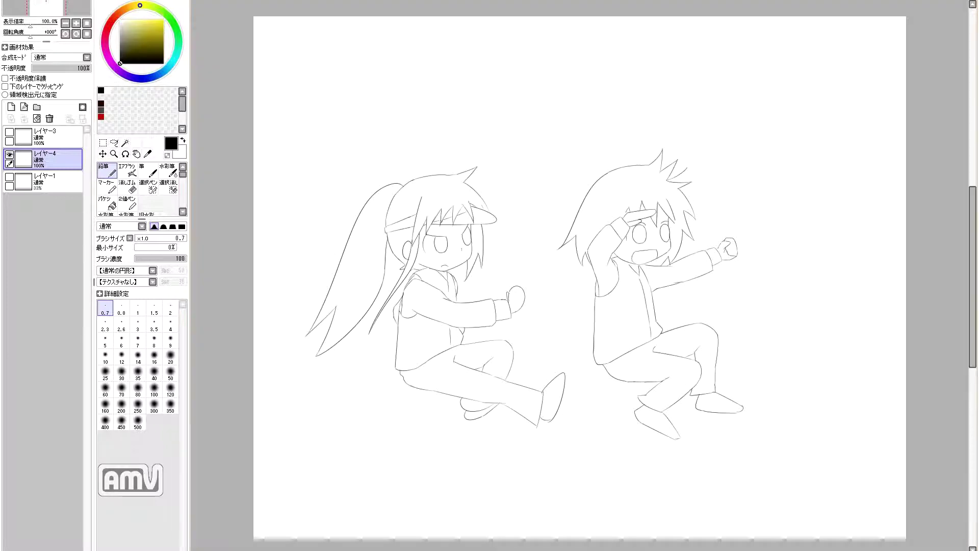
pyautogui.scroll(1, 662, 439)
pyautogui.press('e')
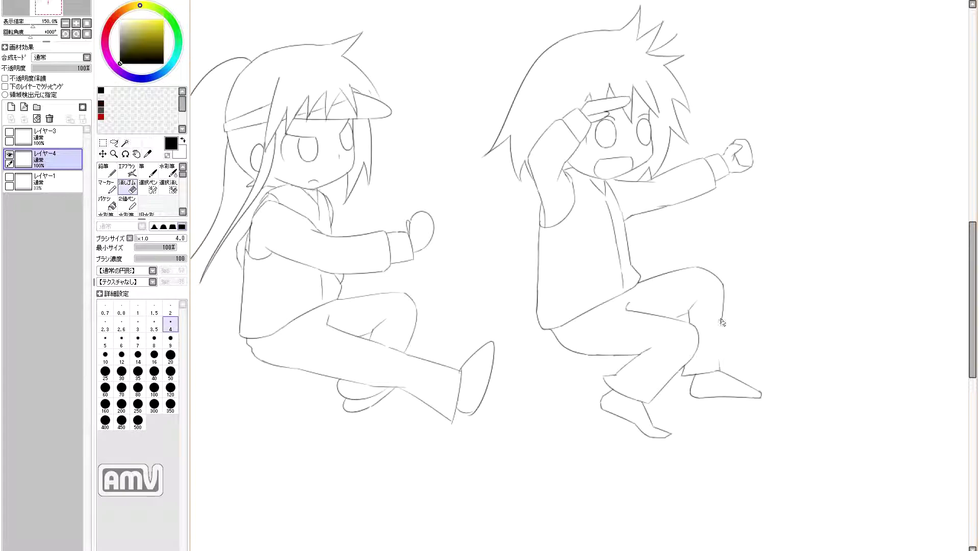
pyautogui.moveTo(718, 194); pyautogui.dragTo(833, 196)
pyautogui.press('n')
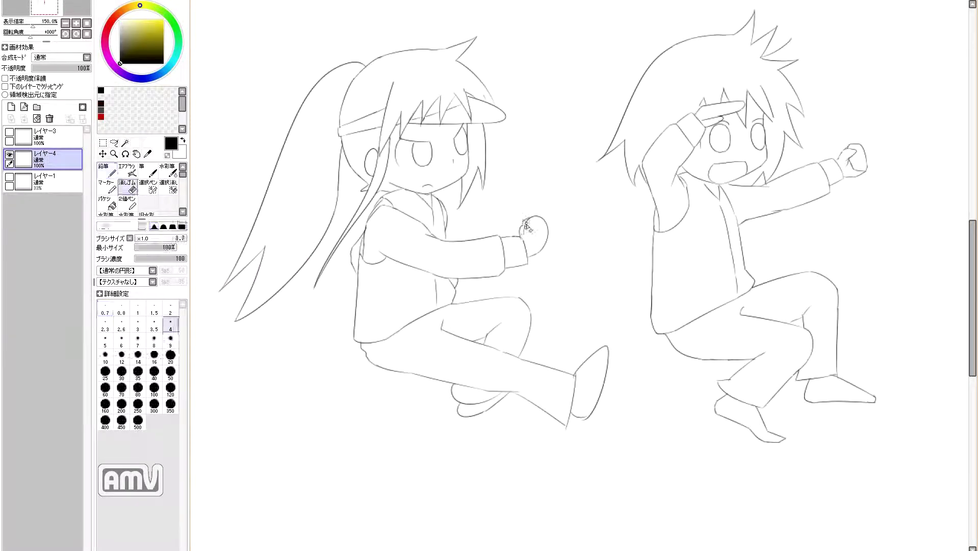
pyautogui.press('Home')
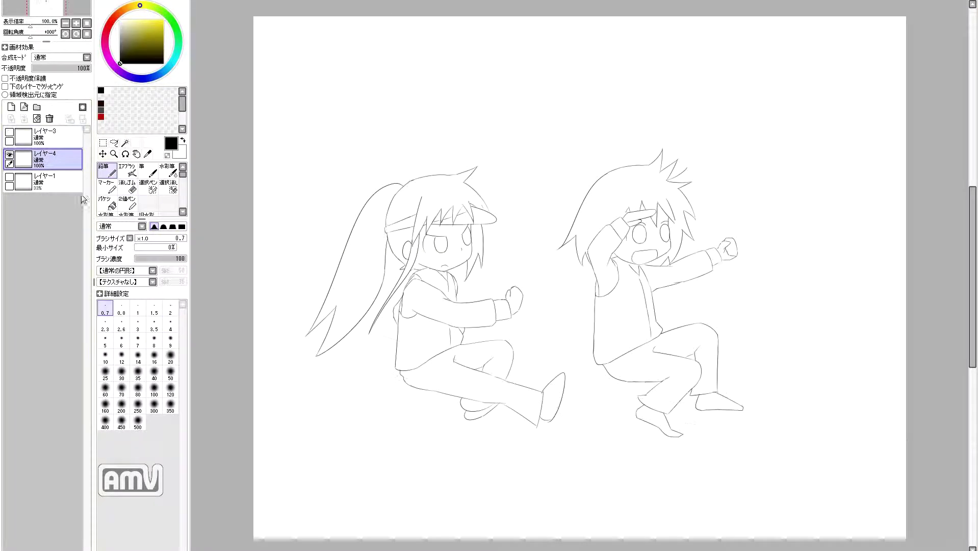
# Fill the hair of both figures, including the left figure's ponytail and side locks, with black.
pyautogui.press('g')
pyautogui.click(600, 233)
pyautogui.click(352, 265)
pyautogui.click(400, 248)
pyautogui.click(474, 250)
# Black in the hair tip below the left figure's ear and redraw its jawline as a clean curve.
pyautogui.press('n')
pyautogui.scroll(4, 442, 220)
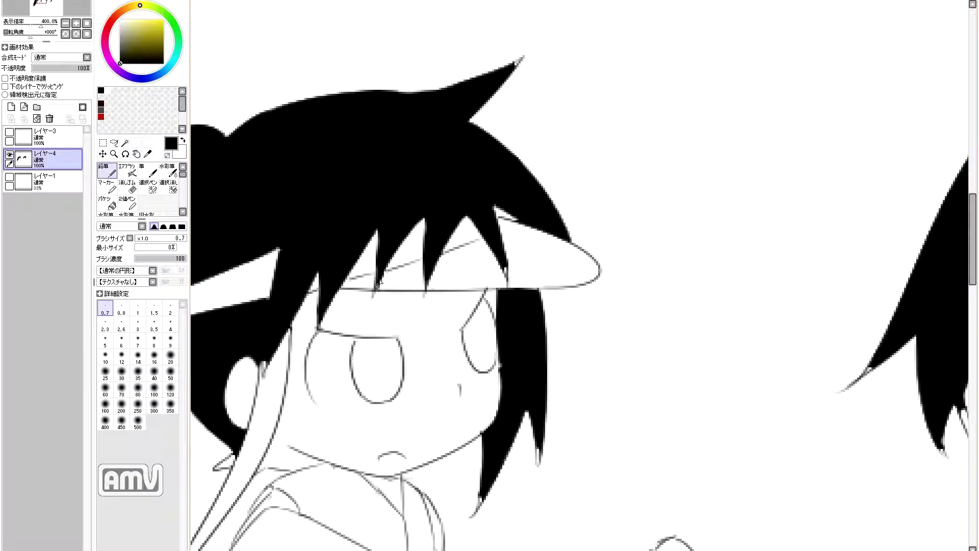
pyautogui.moveTo(467, 145); pyautogui.dragTo(578, 160)
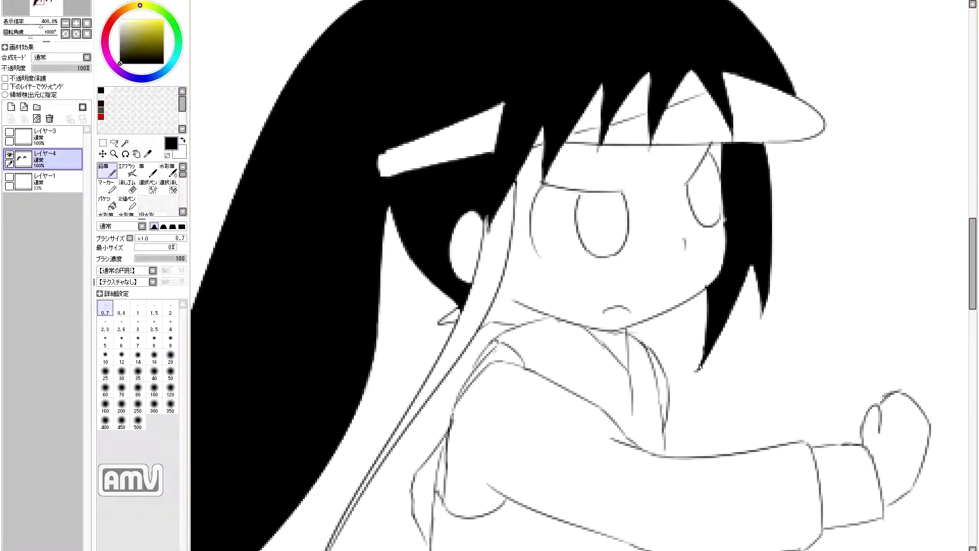
pyautogui.moveTo(446, 319); pyautogui.dragTo(535, 250)
pyautogui.moveTo(599, 265)
pyautogui.mouseDown()
pyautogui.moveTo(739, 76)
pyautogui.moveTo(560, 306)
pyautogui.mouseUp()
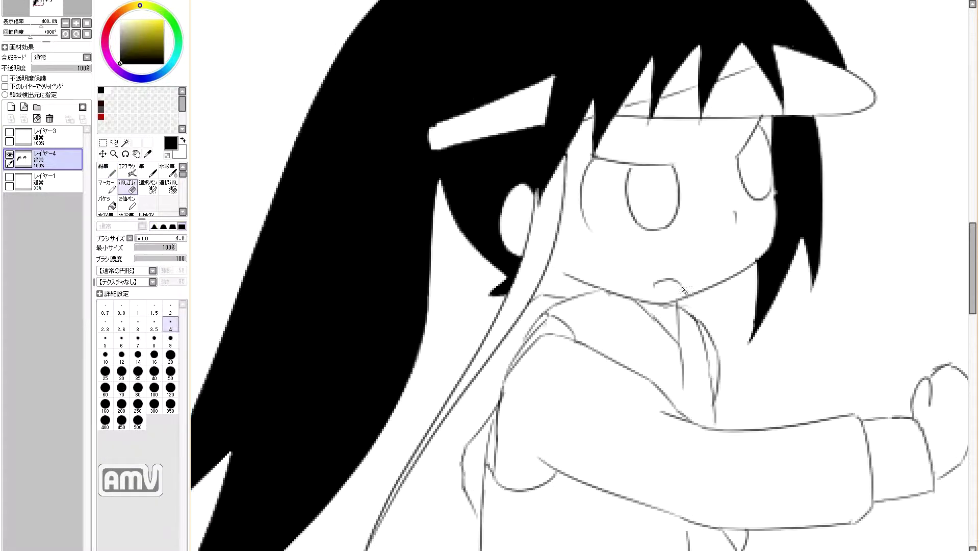
pyautogui.scroll(-2, 560, 306)
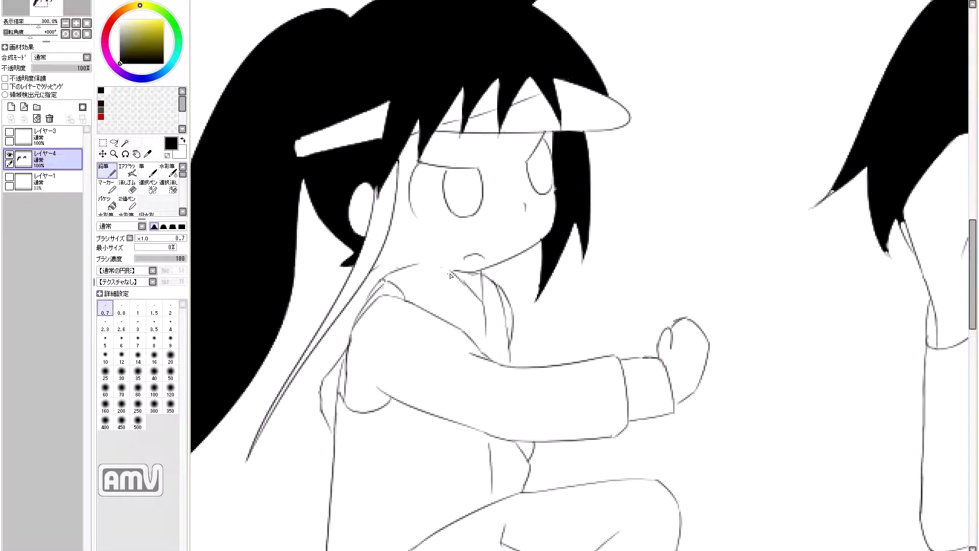
pyautogui.moveTo(451, 271); pyautogui.dragTo(373, 261)
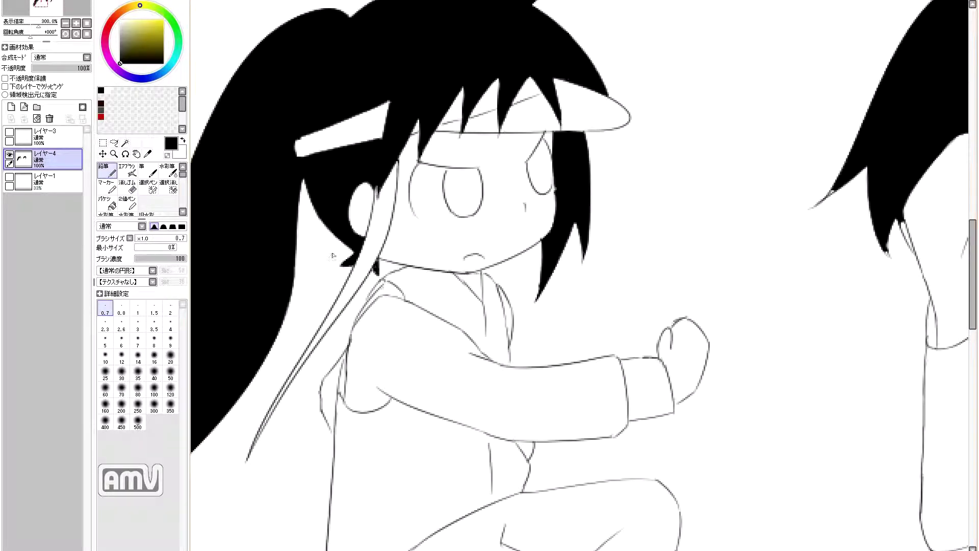
# Fill the long hair strand hanging past the left figure's ear with black.
pyautogui.scroll(-1, 336, 276)
pyautogui.click(107, 204)
pyautogui.click(182, 140)
pyautogui.press('-')
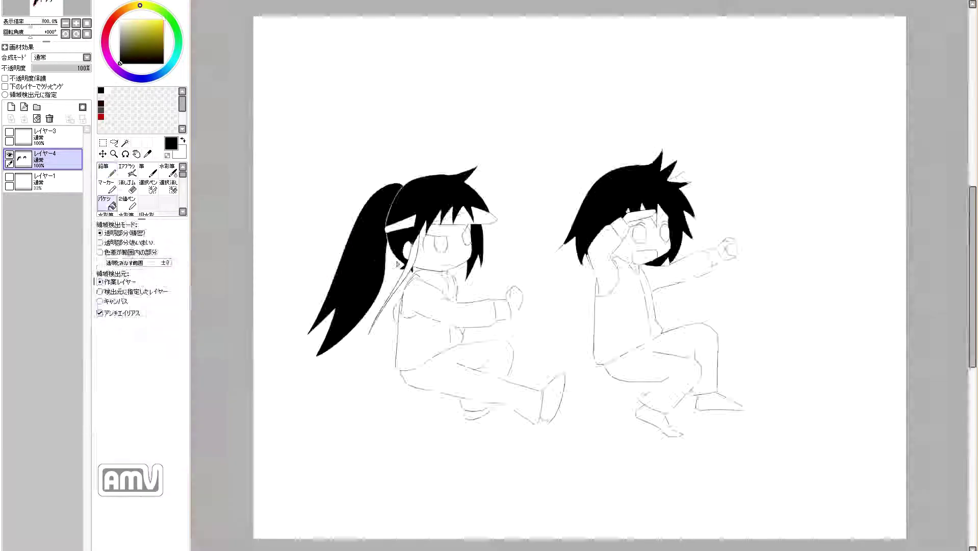
pyautogui.press('x')
pyautogui.press('n')
pyautogui.scroll(4, 334, 255)
pyautogui.scroll(-4, 259, 390)
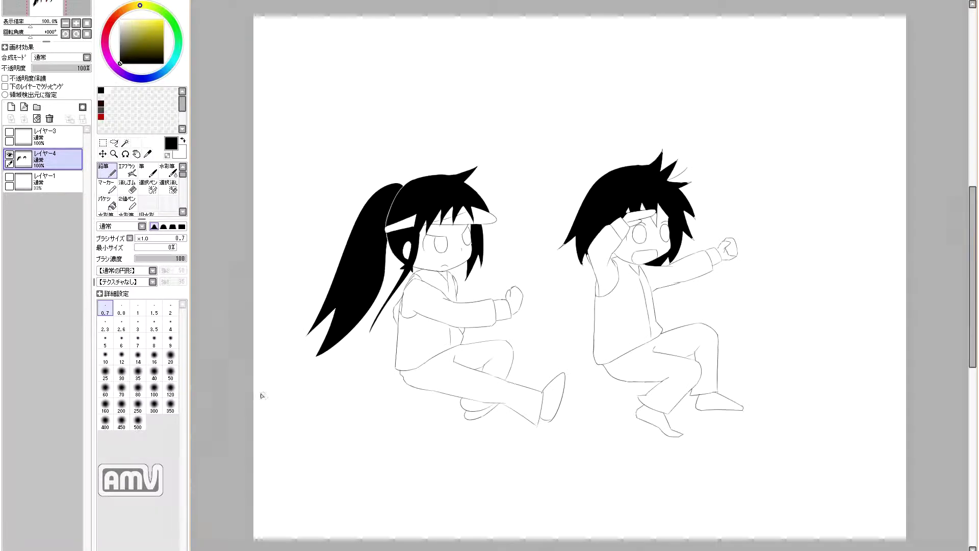
# Touch up the lines around the right figure's chin and collar.
pyautogui.scroll(5, 777, 282)
pyautogui.scroll(-2, 793, 489)
pyautogui.moveTo(673, 306); pyautogui.dragTo(651, 283)
pyautogui.scroll(2, 652, 283)
pyautogui.scroll(-5, 652, 283)
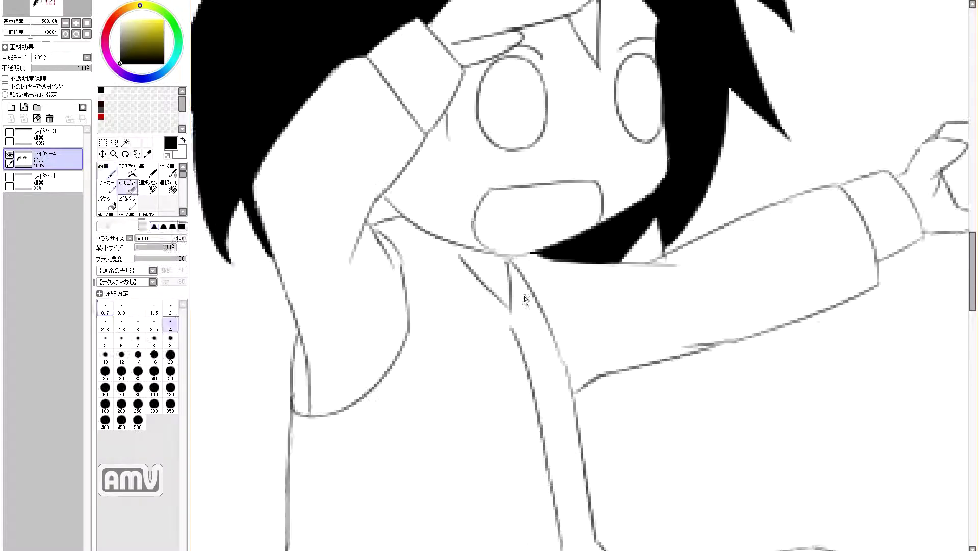
# Fill the right figure's remaining hair spike and both figures' eyes with black, checking against layer 3's background curves.
pyautogui.click(9, 132)
pyautogui.click(107, 204)
pyautogui.click(105, 170)
pyautogui.click(107, 204)
pyautogui.click(678, 176)
pyautogui.click(441, 244)
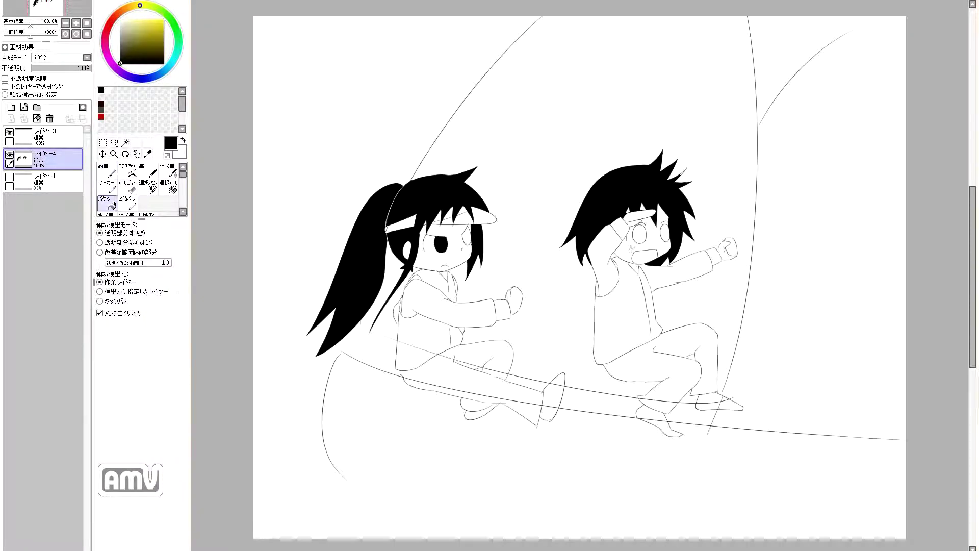
pyautogui.click(9, 132)
# Fill the left figure's sleeve and cuff with black and separate them with a white line.
pyautogui.click(449, 301)
pyautogui.click(105, 171)
pyautogui.press('x')
pyautogui.moveTo(492, 301); pyautogui.dragTo(507, 321)
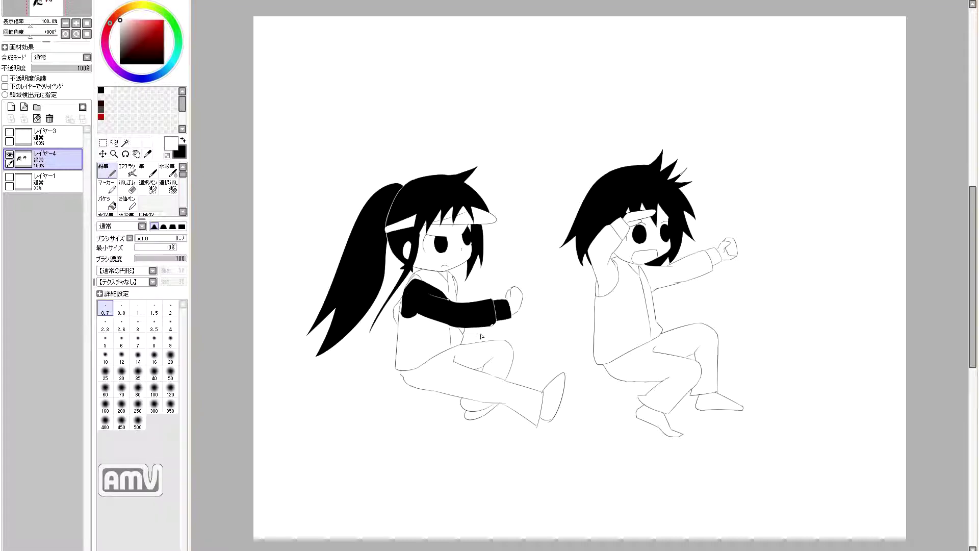
pyautogui.press('x')
# Fill the left figure's trousers with black using the colour-difference detection mode and smooth their upper edge.
pyautogui.scroll(4, 447, 276)
pyautogui.moveTo(451, 368); pyautogui.dragTo(499, 1)
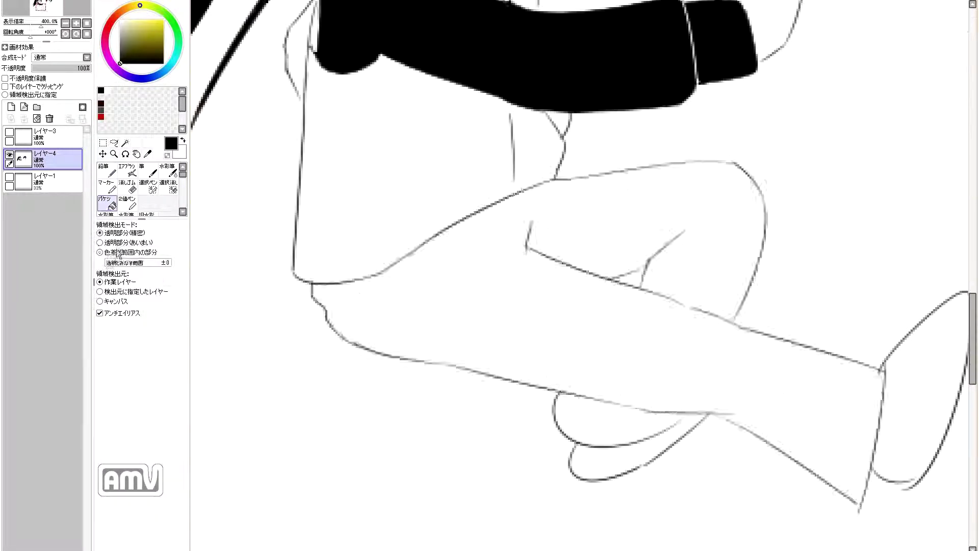
pyautogui.click(529, 223)
pyautogui.moveTo(319, 288); pyautogui.dragTo(387, 270)
pyautogui.moveTo(451, 227)
pyautogui.mouseDown()
pyautogui.moveTo(563, 183)
pyautogui.moveTo(673, 166)
pyautogui.moveTo(756, 218)
pyautogui.mouseUp()
# Define the left figure's thigh and knee folds with white lines and clean up the trouser edges.
pyautogui.moveTo(686, 232); pyautogui.dragTo(614, 279)
pyautogui.moveTo(314, 292)
pyautogui.mouseDown()
pyautogui.moveTo(340, 334)
pyautogui.moveTo(471, 368)
pyautogui.moveTo(564, 342)
pyautogui.moveTo(551, 168)
pyautogui.mouseUp()
pyautogui.moveTo(502, 290); pyautogui.dragTo(494, 385)
pyautogui.moveTo(484, 446)
pyautogui.mouseDown()
pyautogui.moveTo(602, 403)
pyautogui.moveTo(589, 142)
pyautogui.moveTo(581, 359)
pyautogui.mouseUp()
pyautogui.scroll(3, 596, 213)
pyautogui.press('x')
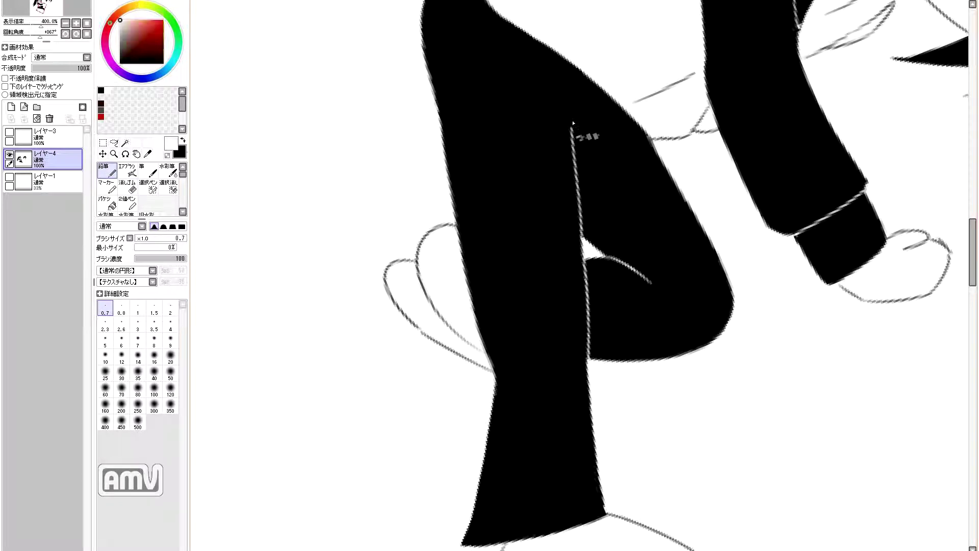
pyautogui.press('x')
pyautogui.press('Home')
pyautogui.press('-')
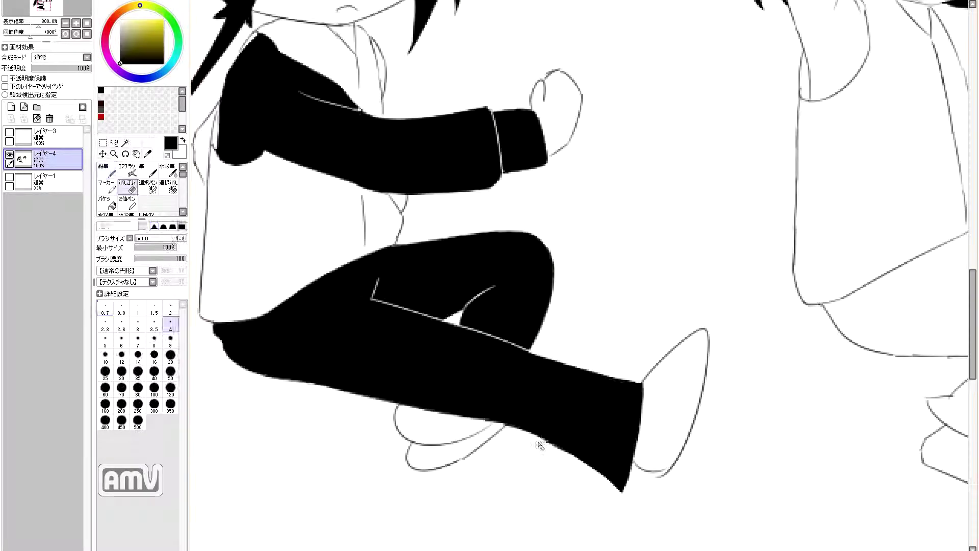
# Black in the left figure's back elbow and the far side of its open collar.
pyautogui.scroll(5, 583, 275)
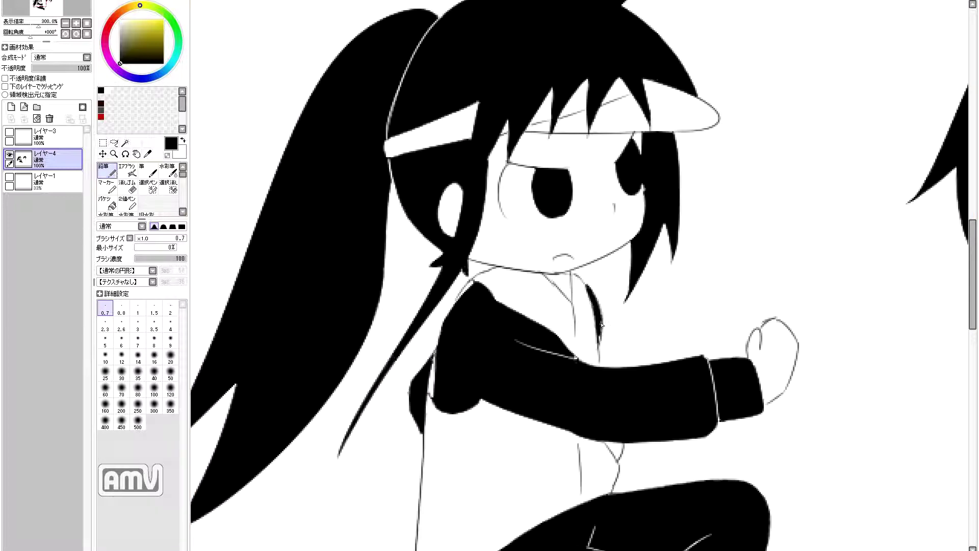
pyautogui.press('-')
pyautogui.press('-')
pyautogui.press('-')
# Erase the left figure's far foot below the outstretched leg with a size 20 eraser.
pyautogui.press('e')
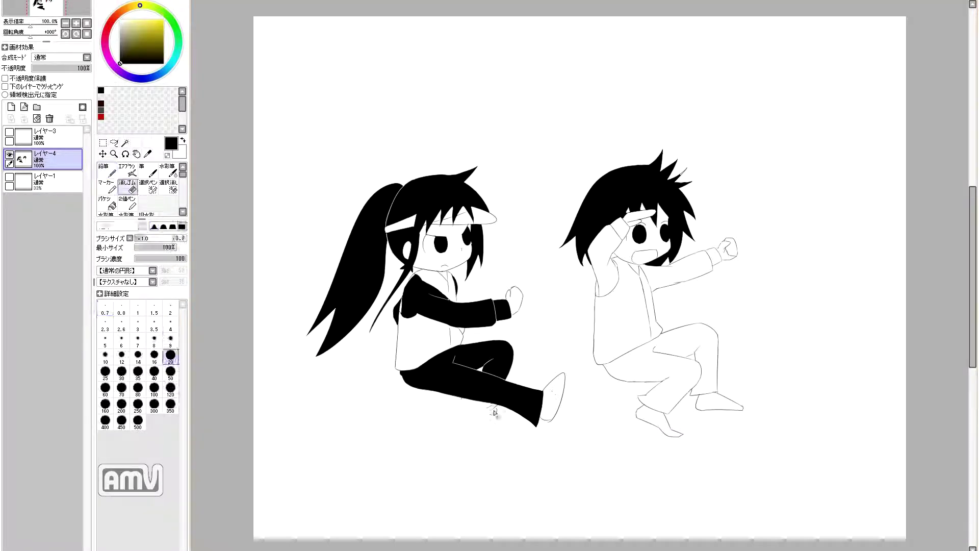
pyautogui.press('+')
pyautogui.press('+')
pyautogui.scroll(3, 583, 276)
pyautogui.press('-')
pyautogui.press('-')
pyautogui.press('n')
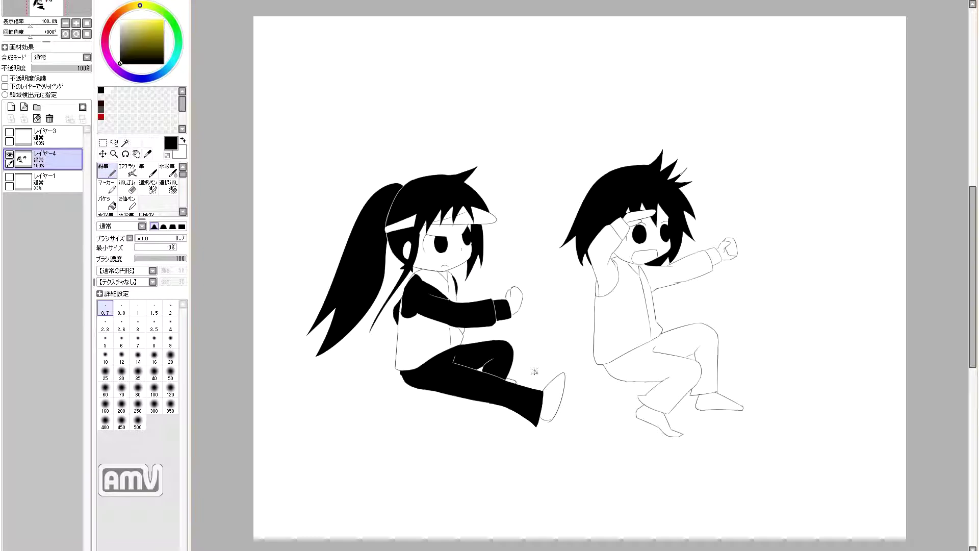
# Fill the right figure's outstretched sleeve with black and touch up where it meets the hair.
pyautogui.press('+')
pyautogui.press('+')
pyautogui.click(747, 337)
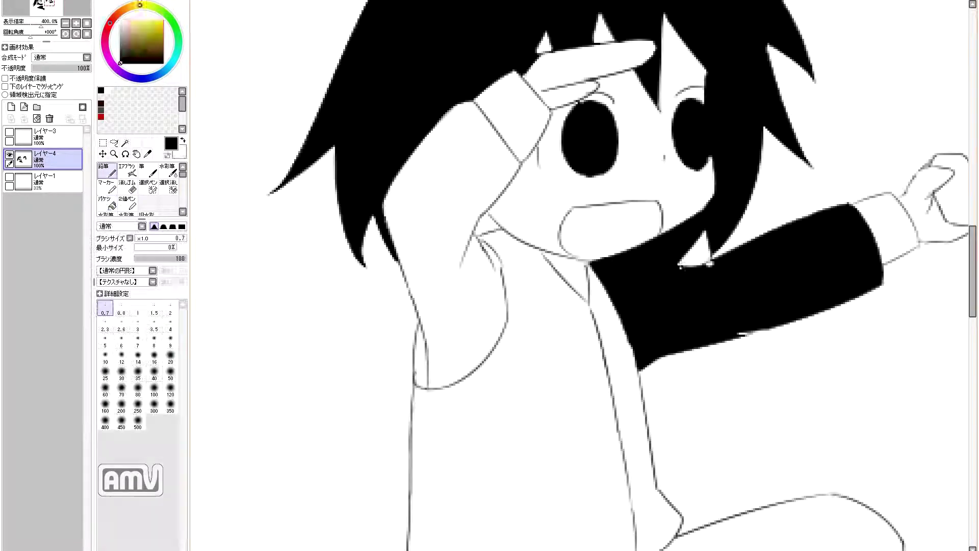
pyautogui.press('x')
pyautogui.press('-')
pyautogui.press('-')
pyautogui.press('-')
# Sharpen and black in the thin hair spikes on the crown of the right figure's head.
pyautogui.press('+')
pyautogui.press('+')
pyautogui.press('+')
pyautogui.press('+')
pyautogui.moveTo(689, 179); pyautogui.dragTo(711, 152)
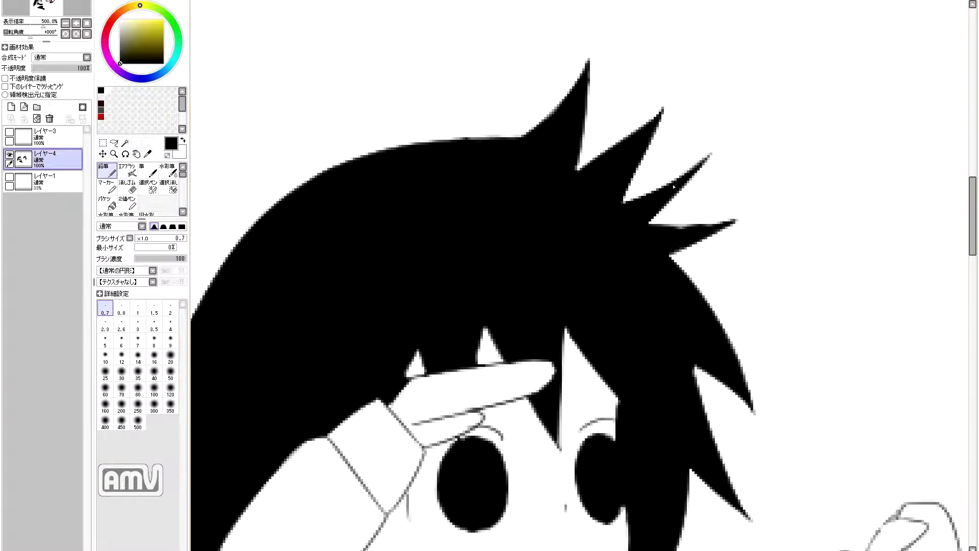
# Fill the right figure's trousers with black.
pyautogui.press('-')
pyautogui.press('-')
pyautogui.press('-')
pyautogui.press('-')
pyautogui.press('+')
pyautogui.press('+')
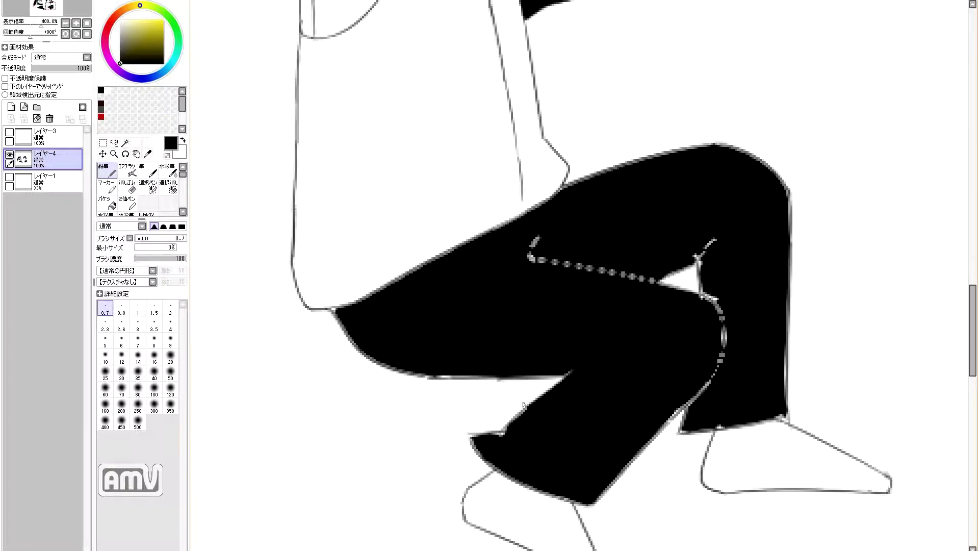
# Smooth the outer edges of the right figure's black trousers along the thighs, knee and hems.
pyautogui.press('End')
pyautogui.press('End')
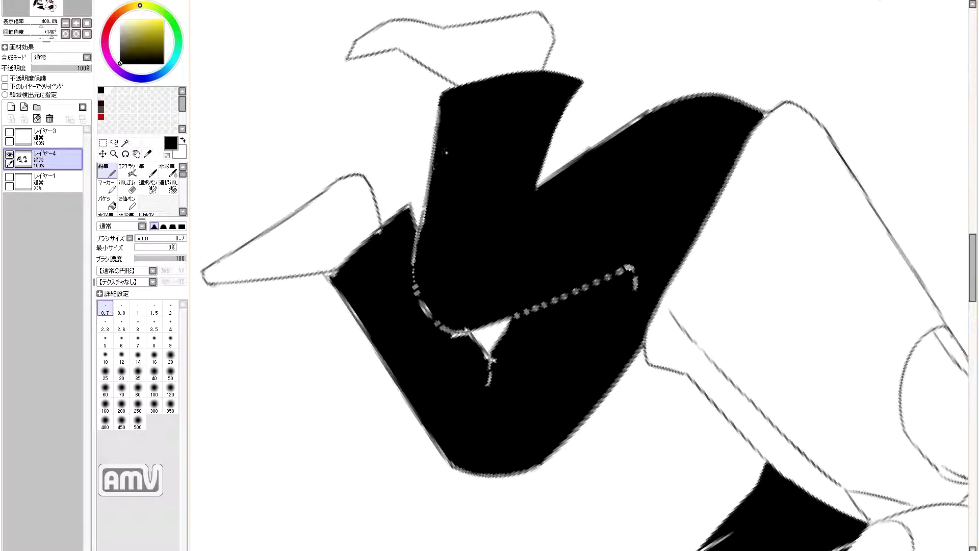
pyautogui.moveTo(549, 189); pyautogui.dragTo(774, 93)
pyautogui.press('Delete')
pyautogui.moveTo(706, 162); pyautogui.dragTo(668, 261)
pyautogui.moveTo(658, 320); pyautogui.dragTo(584, 464)
pyautogui.press('Delete')
pyautogui.press('+')
pyautogui.moveTo(683, 443)
pyautogui.mouseDown()
pyautogui.moveTo(824, 426)
pyautogui.moveTo(822, 265)
pyautogui.mouseUp()
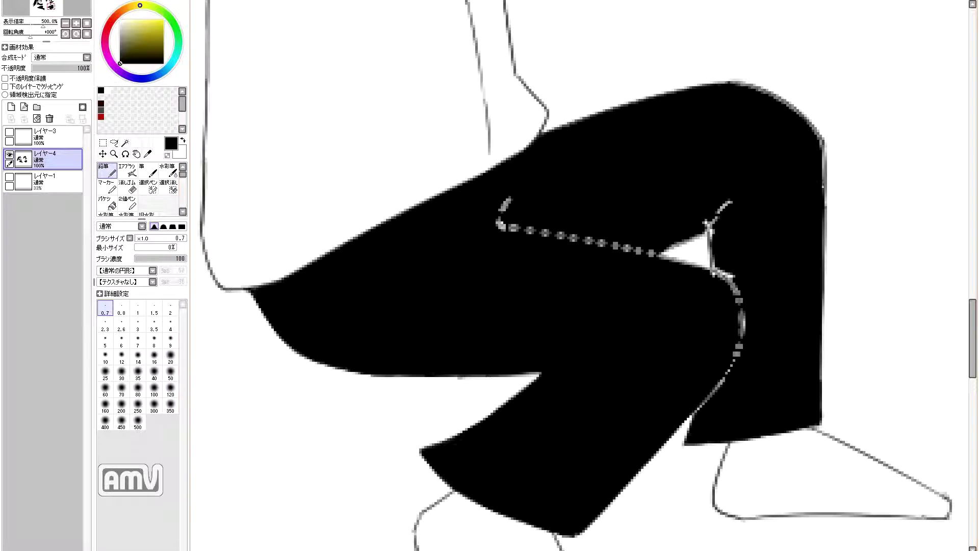
pyautogui.moveTo(794, 111)
pyautogui.mouseDown()
pyautogui.moveTo(769, 77)
pyautogui.moveTo(754, 80)
pyautogui.mouseUp()
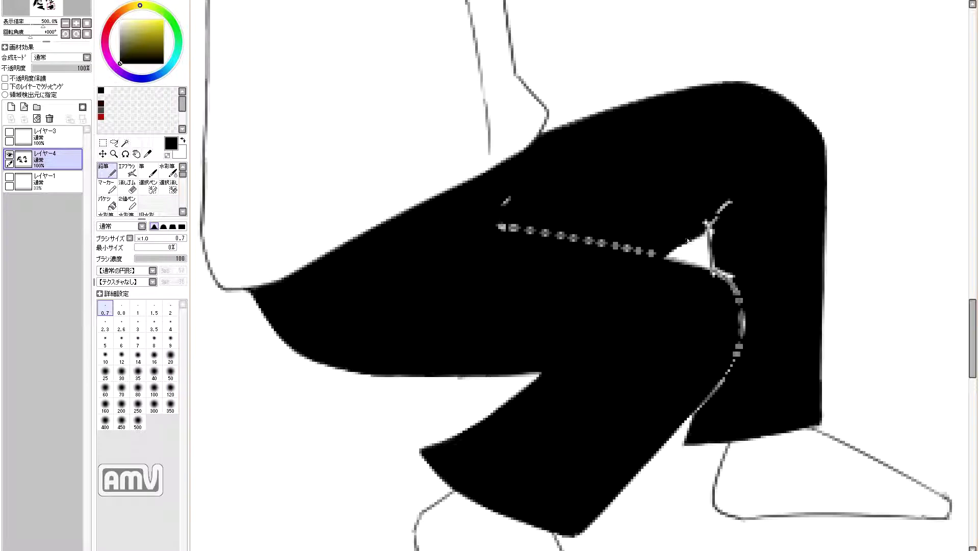
# Redraw the white lines separating the right figure's legs at the thigh, knee fold and calf.
pyautogui.press('x')
pyautogui.moveTo(743, 292); pyautogui.dragTo(690, 423)
pyautogui.press('x')
pyautogui.press('x')
pyautogui.moveTo(709, 232); pyautogui.dragTo(748, 191)
pyautogui.press('x')
pyautogui.moveTo(655, 254); pyautogui.dragTo(513, 229)
pyautogui.press('x')
pyautogui.press('x')
# Redraw the right figure's near foot with a larger, rounder toe.
pyautogui.scroll(-5, 570, 251)
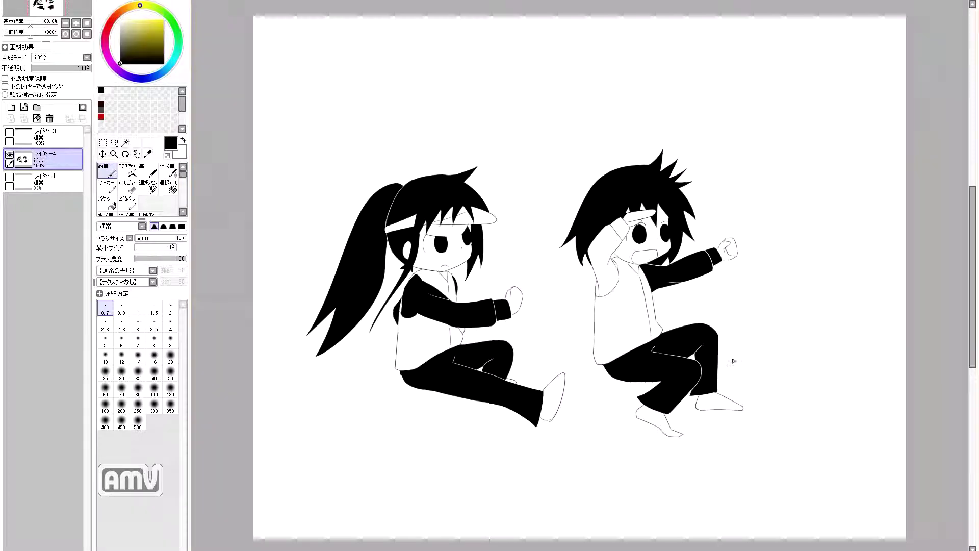
pyautogui.scroll(2, 674, 418)
pyautogui.scroll(-3, 671, 435)
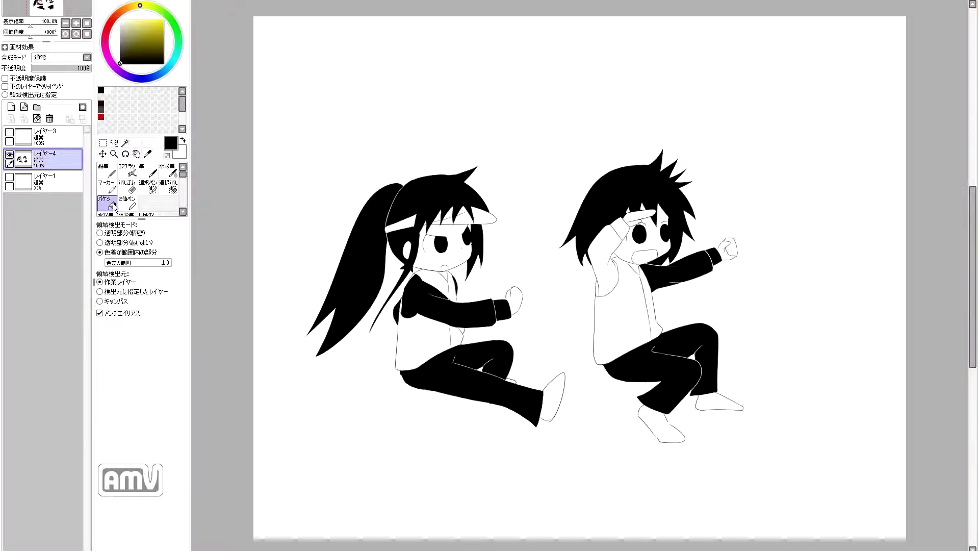
# Fill the right figure's raised sleeve and cuff with black and erase the stray line inside the sleeve.
pyautogui.scroll(3, 641, 301)
pyautogui.moveTo(548, 311); pyautogui.dragTo(489, 155)
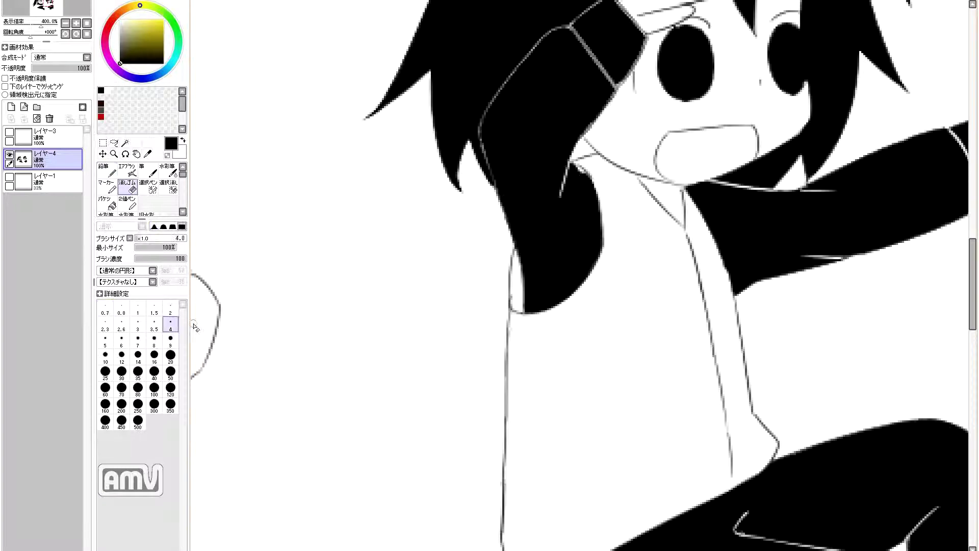
pyautogui.moveTo(602, 117); pyautogui.dragTo(554, 193)
# Redraw the white outline of the right figure's raised sleeve and the curved line at its cuff.
pyautogui.press('x')
pyautogui.press('x')
pyautogui.moveTo(520, 106)
pyautogui.mouseDown()
pyautogui.moveTo(568, 172)
pyautogui.moveTo(431, 212)
pyautogui.moveTo(449, 269)
pyautogui.mouseUp()
pyautogui.press('x')
pyautogui.press('x')
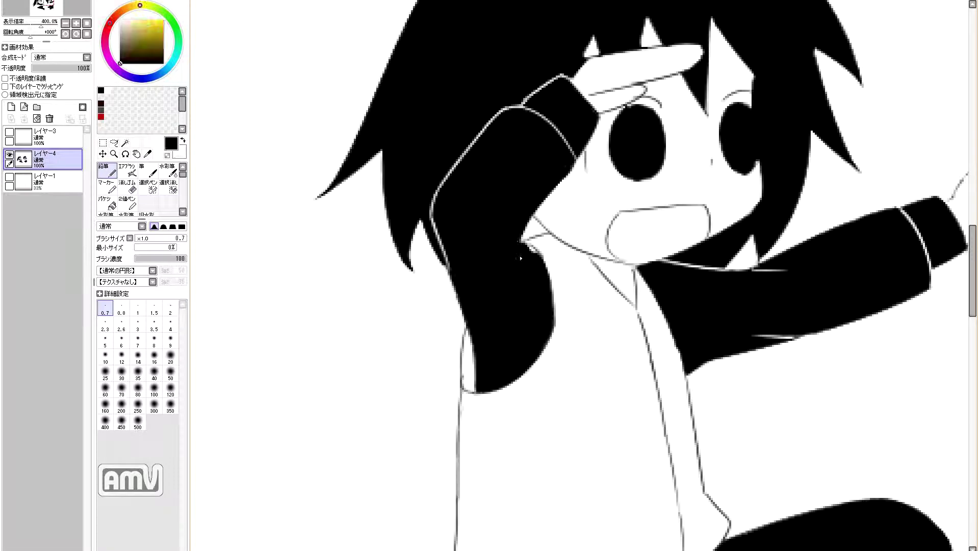
# Add a white fold line inside the right figure's raised sleeve, below the elbow.
pyautogui.press('x')
pyautogui.press('Home')
pyautogui.press('x')
pyautogui.scroll(3, 494, 238)
pyautogui.moveTo(477, 176); pyautogui.dragTo(428, 156)
pyautogui.press('e')
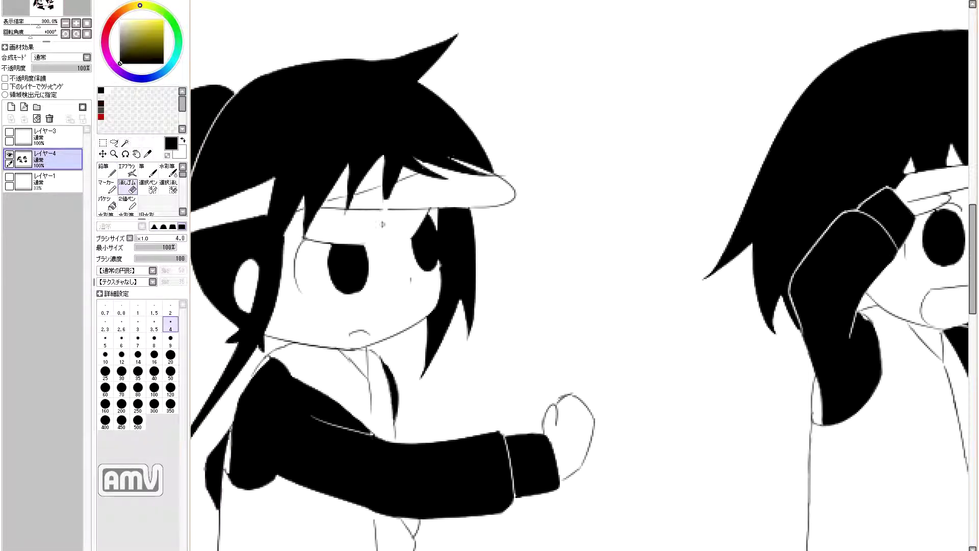
# Redraw the left figure's mouth as a wider, downturned curve.
pyautogui.press('n')
pyautogui.press('Home')
pyautogui.scroll(3, 377, 183)
pyautogui.press('Home')
pyautogui.scroll(4, 638, 260)
pyautogui.press('Home')
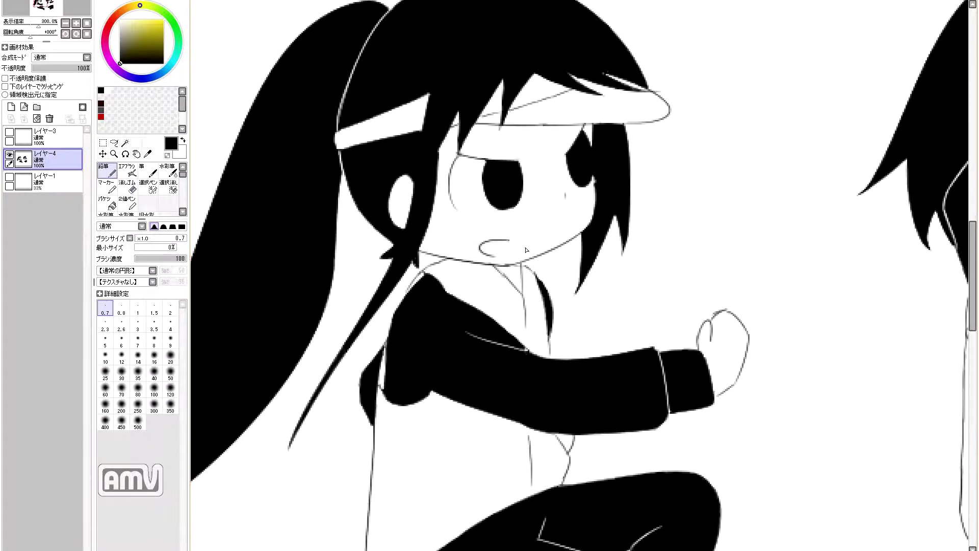
pyautogui.scroll(2, 719, 404)
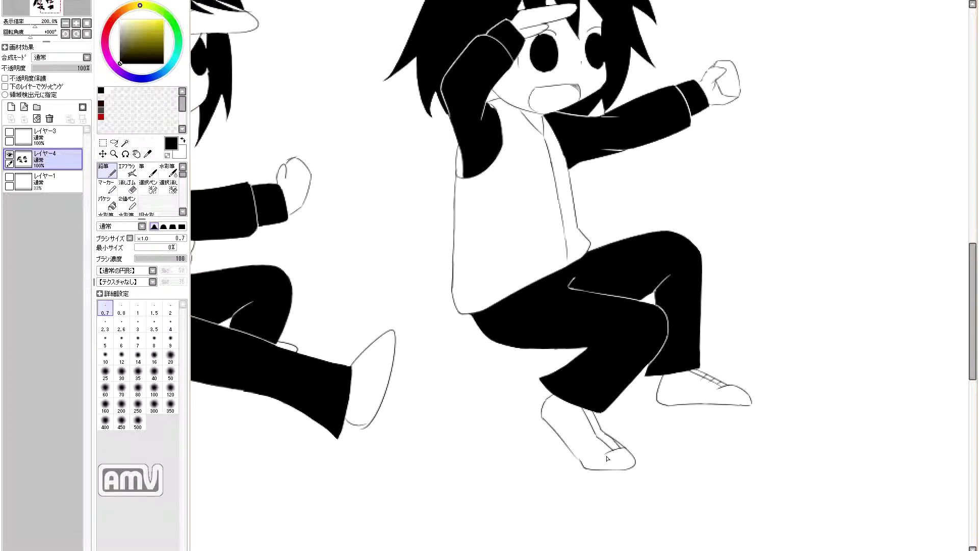
# Fill both of the right figure's shoes with black, keeping the lace strips white.
pyautogui.click(111, 204)
pyautogui.click(587, 446)
pyautogui.click(703, 392)
pyautogui.click(107, 171)
pyautogui.press('x')
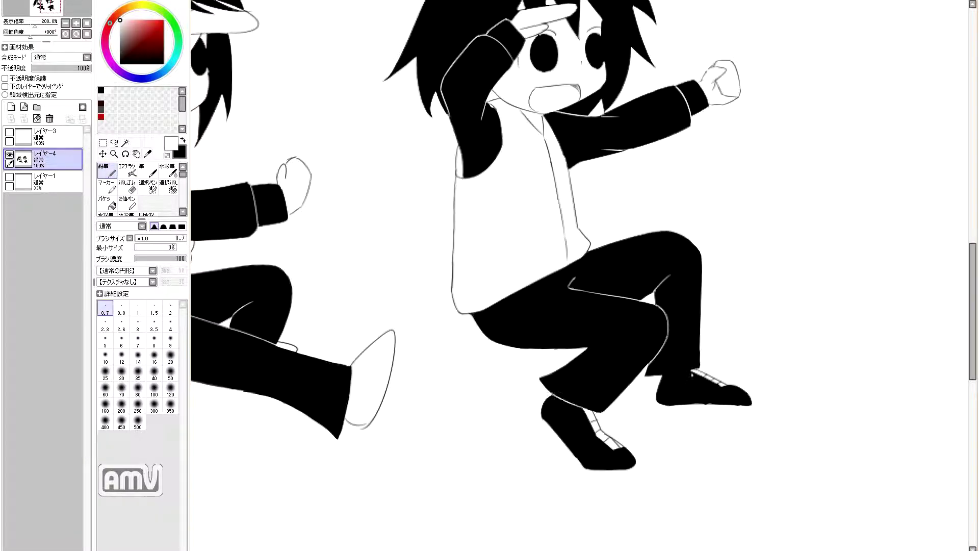
pyautogui.scroll(-2, 713, 371)
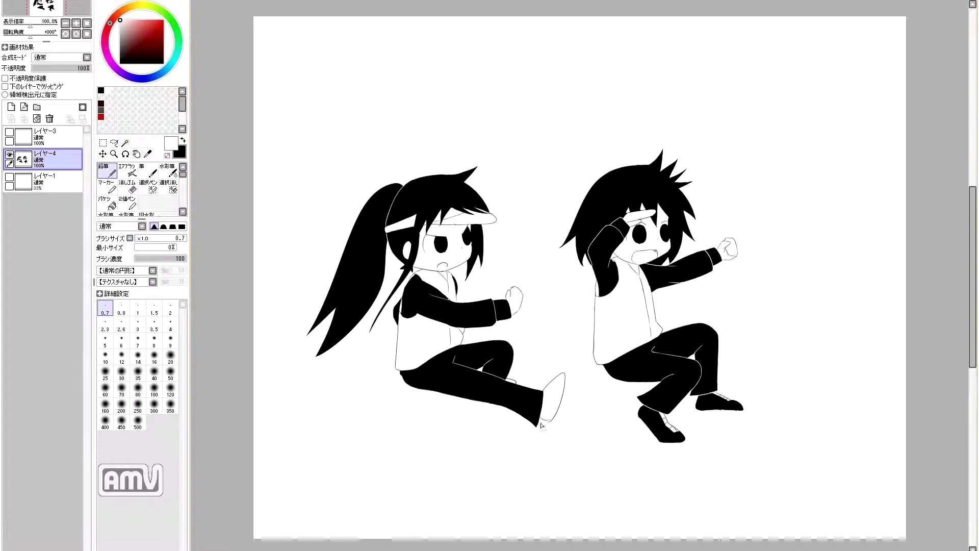
pyautogui.press('x')
# Thicken the left figure's upper eyelid line and draw the eyebrows, inner ear lines and cheek marks.
pyautogui.scroll(2, 440, 236)
pyautogui.scroll(-2, 439, 236)
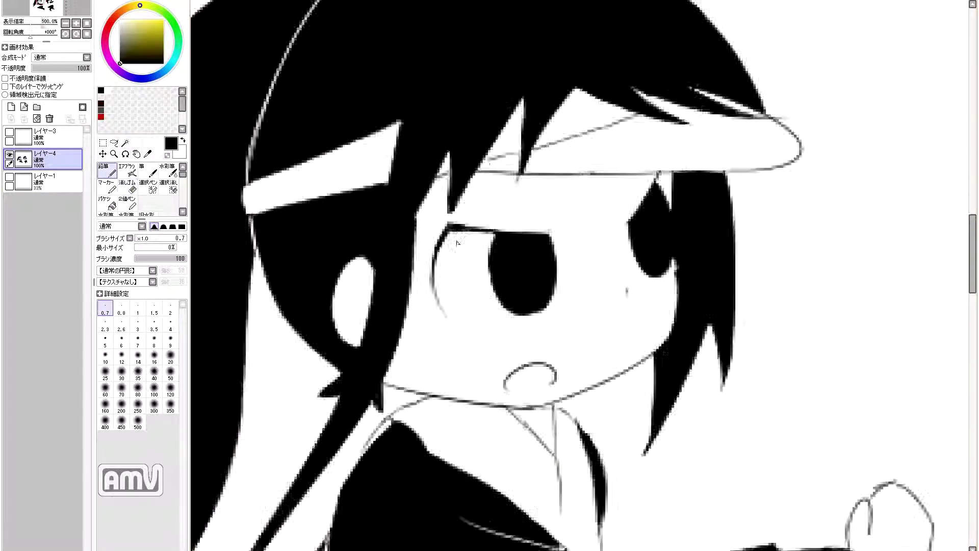
pyautogui.scroll(2, 417, 234)
pyautogui.scroll(-2, 462, 222)
pyautogui.scroll(2, 462, 223)
pyautogui.press('x')
pyautogui.press('x')
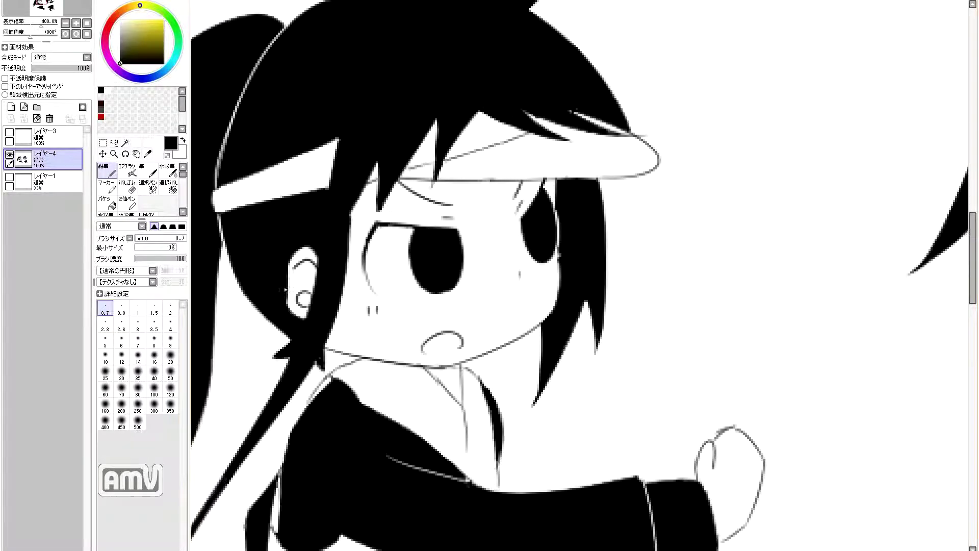
# Draw slanted eyebrows, small cheek marks and a mouth-corner detail on the right figure's face.
pyautogui.scroll(-2, 286, 263)
pyautogui.scroll(2, 631, 214)
pyautogui.moveTo(724, 153); pyautogui.dragTo(705, 144)
pyautogui.press('e')
pyautogui.press('n')
pyautogui.scroll(-4, 713, 143)
pyautogui.press('x')
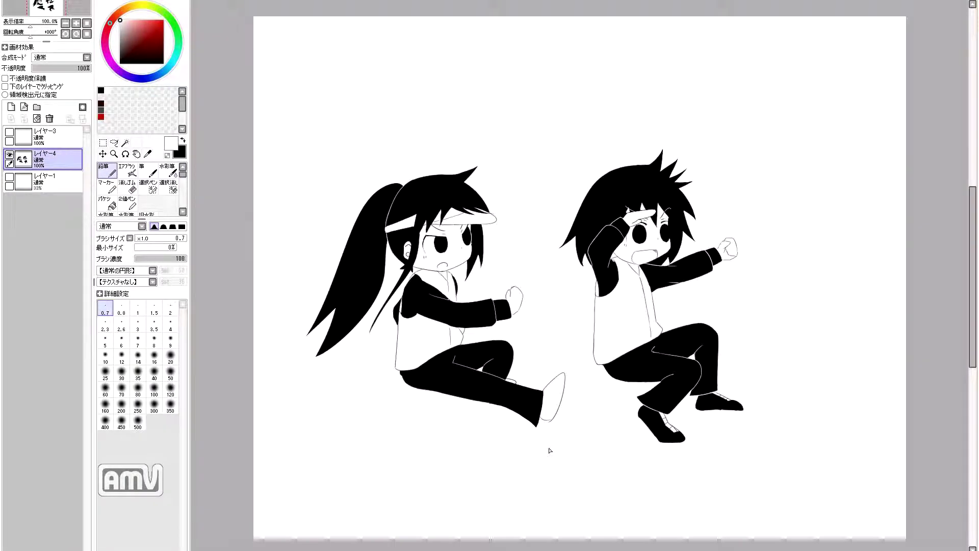
# Draw the laces on the left figure's near shoe and fill both shoes with black.
pyautogui.press('x')
pyautogui.scroll(3, 566, 408)
pyautogui.press('g')
pyautogui.click(525, 397)
pyautogui.press('n')
pyautogui.press('g')
pyautogui.click(541, 327)
pyautogui.press('n')
# Blacken the outer edge beside the laces on the right figure's near shoe and tidy the far shoe's outline.
pyautogui.scroll(2, 847, 459)
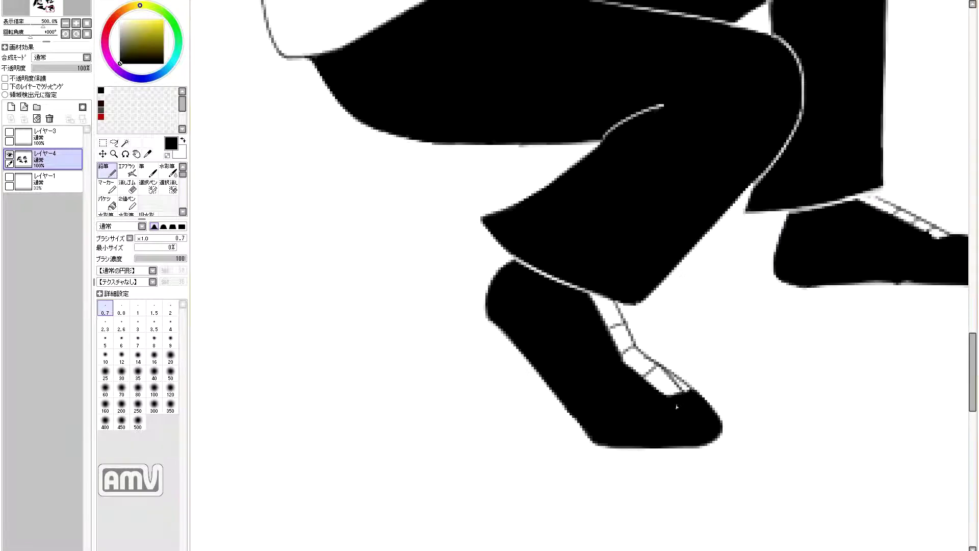
pyautogui.moveTo(621, 305)
pyautogui.mouseDown()
pyautogui.moveTo(658, 360)
pyautogui.moveTo(627, 310)
pyautogui.moveTo(639, 347)
pyautogui.mouseUp()
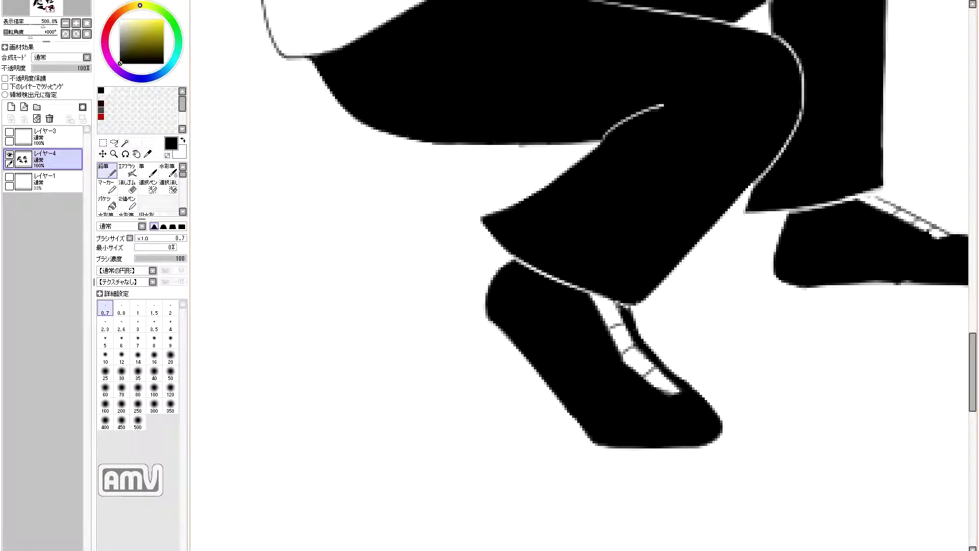
pyautogui.scroll(-2, 581, 275)
pyautogui.moveTo(596, 433); pyautogui.dragTo(740, 431)
pyautogui.press('e')
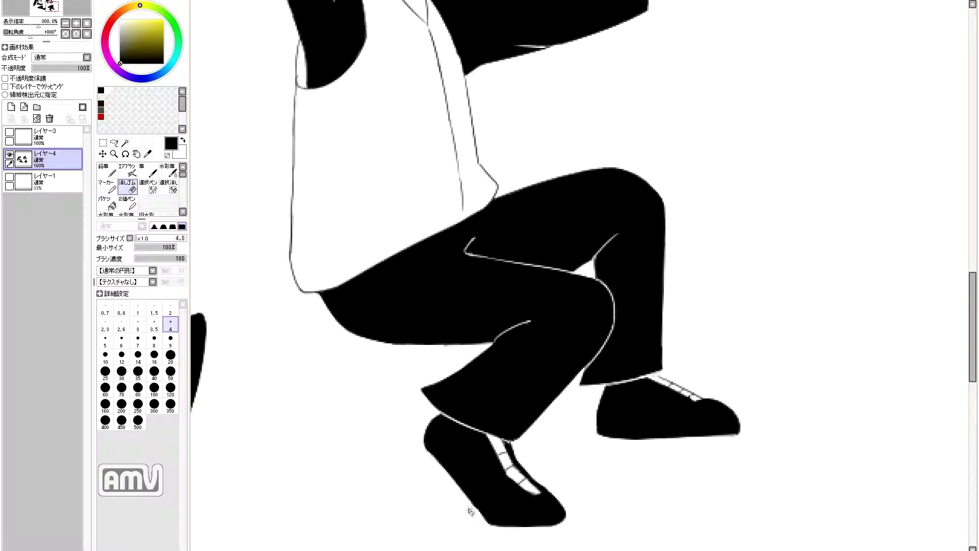
# Show and select the background layer レイヤー3, then erase its lines where they cross the figures with a larger eraser.
pyautogui.scroll(-5, 446, 485)
pyautogui.click(51, 136)
pyautogui.click(9, 132)
pyautogui.scroll(4, 419, 320)
pyautogui.press(']')
pyautogui.press(']')
pyautogui.press(']')
pyautogui.press(']')
pyautogui.press(']')
pyautogui.press(']')
pyautogui.press(']')
pyautogui.press(']')
pyautogui.press(']')
pyautogui.press(']')
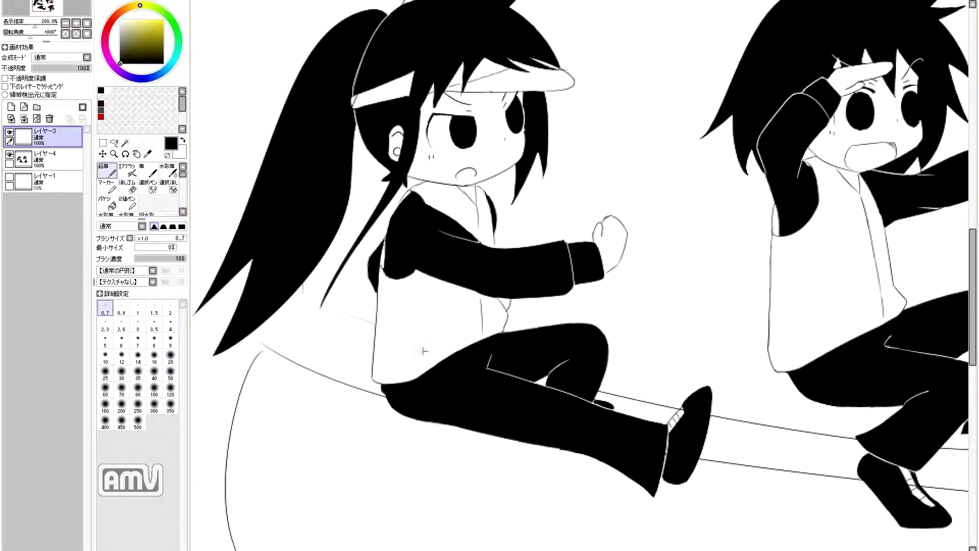
pyautogui.scroll(-3, 419, 320)
# Draw a scalloped wave line across the lower canvas and fill the sea below it with black.
pyautogui.press('n')
pyautogui.moveTo(810, 366); pyautogui.dragTo(905, 383)
pyautogui.moveTo(263, 452)
pyautogui.mouseDown()
pyautogui.moveTo(444, 448)
pyautogui.moveTo(905, 474)
pyautogui.mouseUp()
pyautogui.press('e')
pyautogui.click(662, 489)
pyautogui.press('n')
pyautogui.click(260, 473)
pyautogui.scroll(5, 260, 473)
pyautogui.scroll(-2, 601, 455)
pyautogui.scroll(-3, 596, 406)
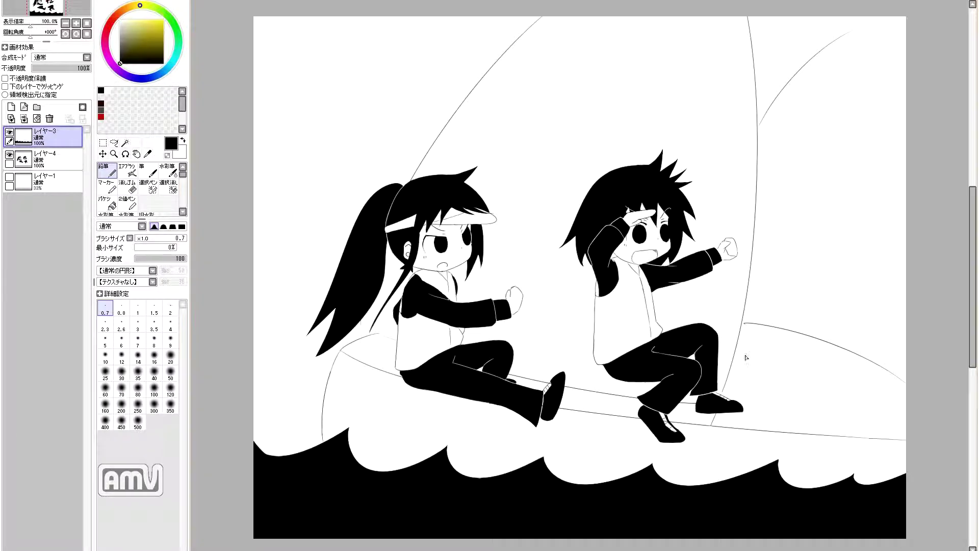
# Move the right figure slightly up and to the right on layer レイヤー4.
pyautogui.click(45, 158)
pyautogui.moveTo(746, 355); pyautogui.dragTo(751, 337)
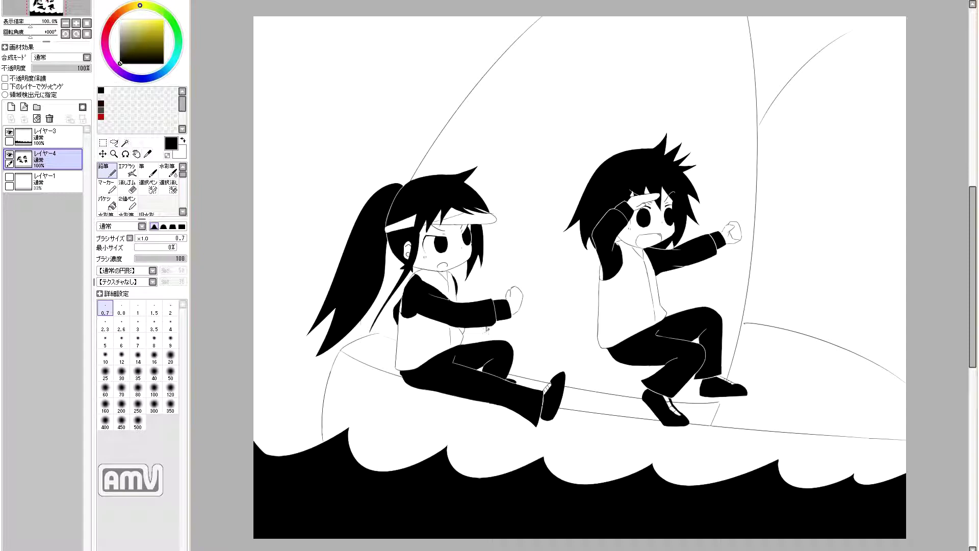
# Draw straight mast and rope lines on the background layer, running behind the left figure and from both figures' fists.
pyautogui.keyDown('ctrl'); pyautogui.click(351, 362); pyautogui.keyUp('ctrl')
pyautogui.moveTo(555, 16); pyautogui.dragTo(469, 306)
pyautogui.moveTo(866, 45); pyautogui.dragTo(729, 223)
pyautogui.moveTo(736, 242); pyautogui.dragTo(917, 402)
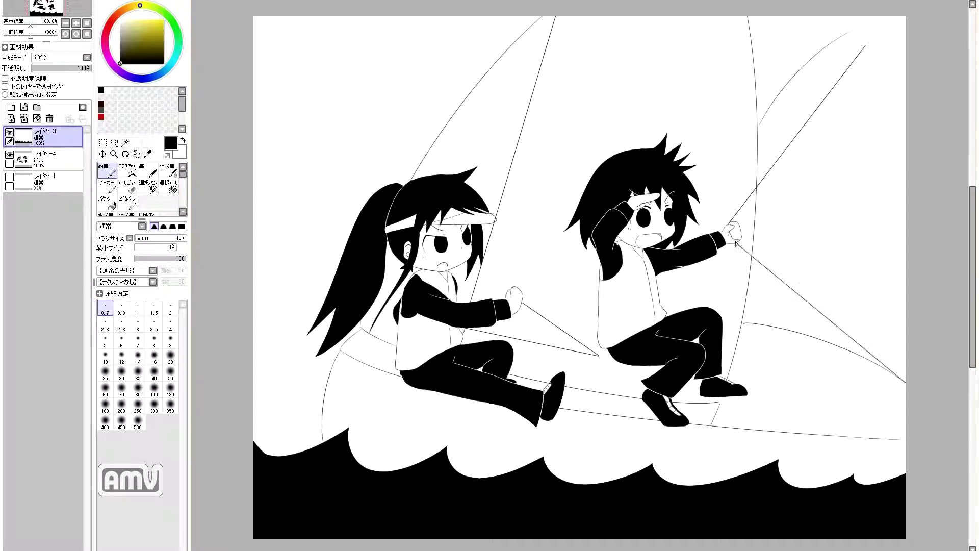
# Whiten the lower part of the left figure's irises and cut white highlights into both pupils.
pyautogui.scroll(3, 453, 246)
pyautogui.press('x')
pyautogui.press('g')
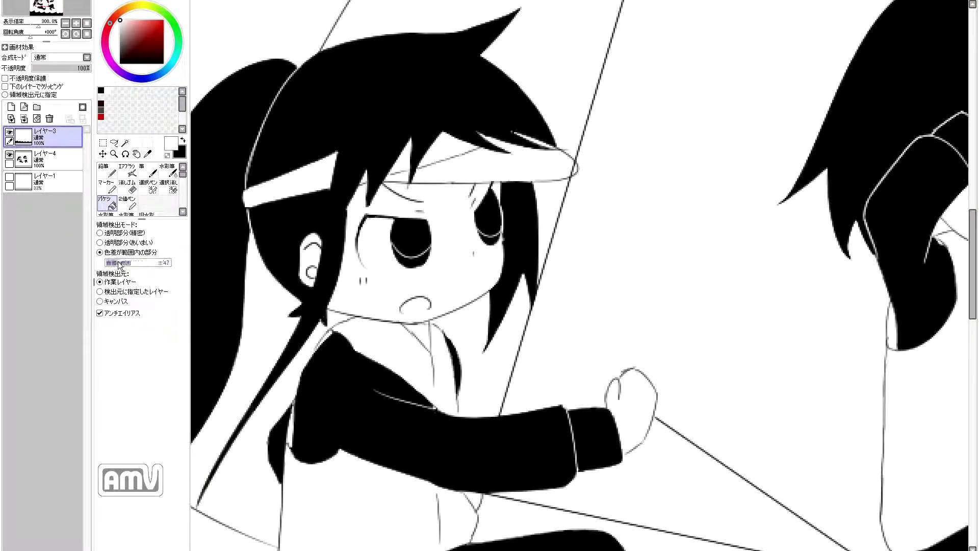
pyautogui.keyDown('ctrl'); pyautogui.click(412, 249); pyautogui.keyUp('ctrl')
pyautogui.press('n')
pyautogui.press('x')
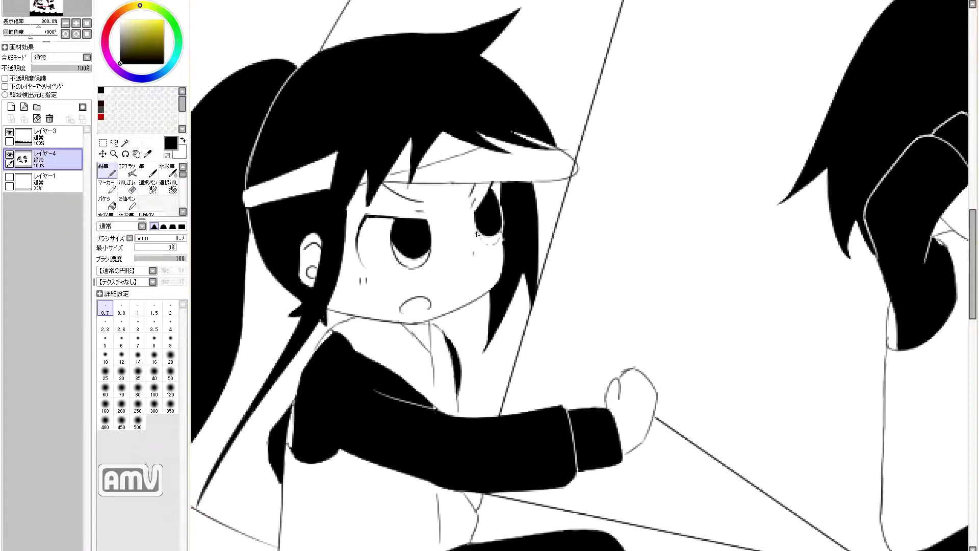
pyautogui.press('x')
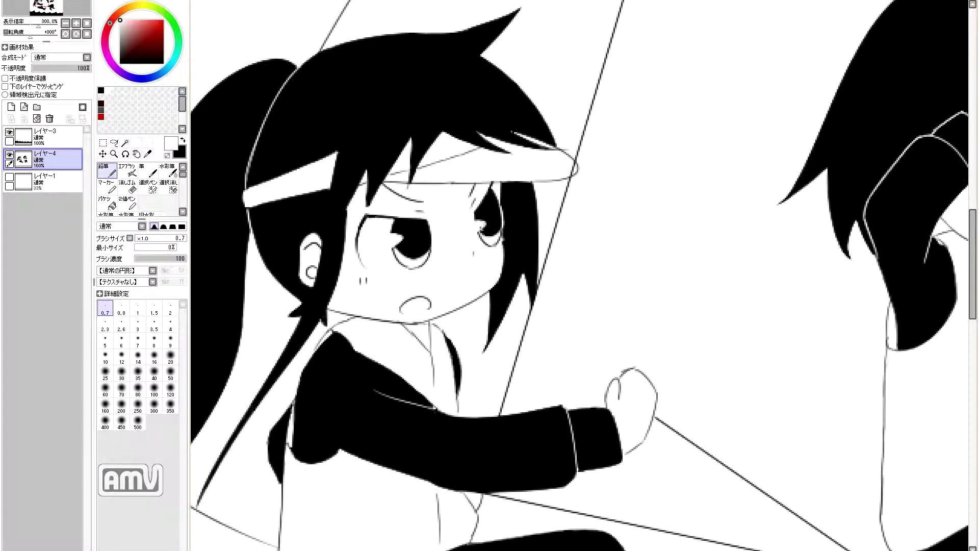
# Outline the lower irises of the right figure's eyes and add white highlights to both pupils.
pyautogui.hscroll(10, 580, 275)
pyautogui.hotkey('ctrl', 'z')
pyautogui.press('x')
pyautogui.moveTo(444, 268); pyautogui.dragTo(472, 296)
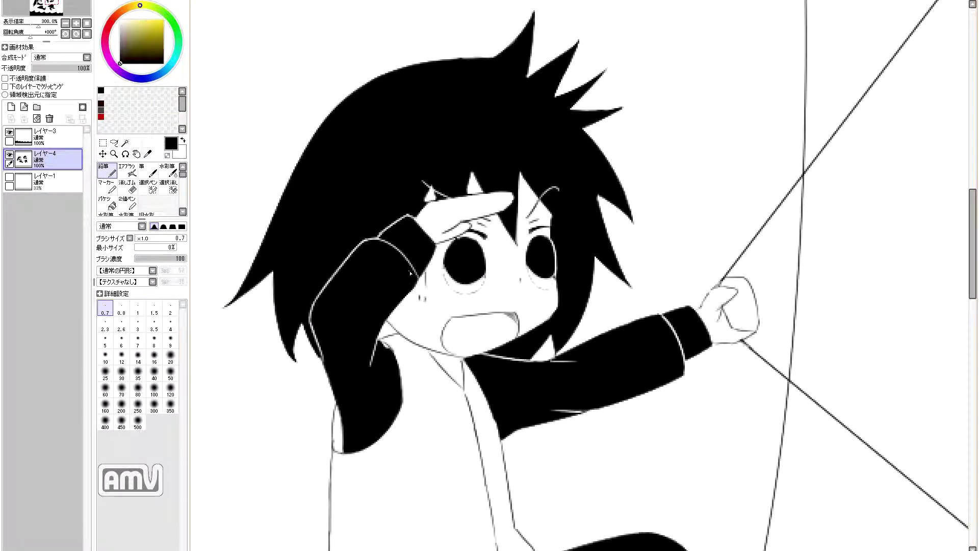
pyautogui.press('x')
pyautogui.press('x')
pyautogui.press('x')
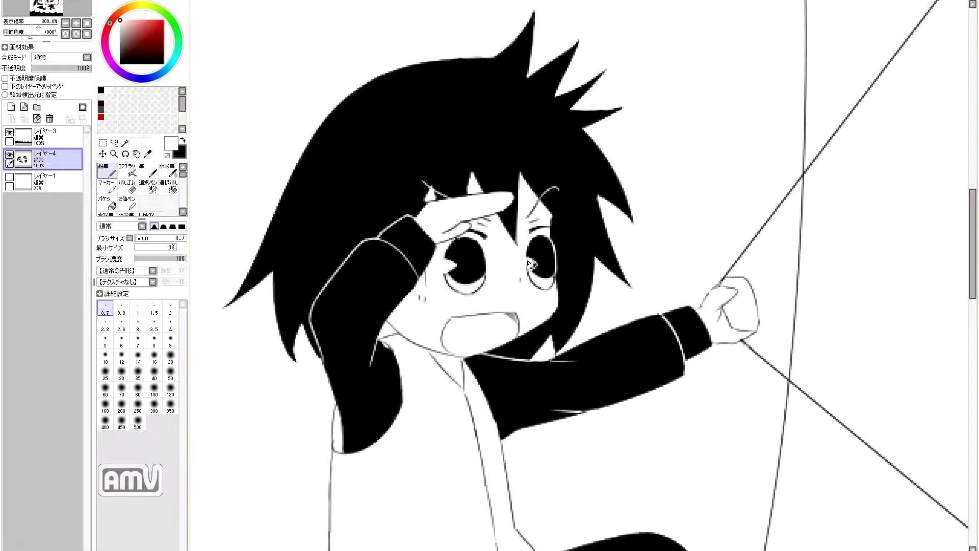
# Draw finger creases on the left figure's fist and start a white headband line across the right figure's hair.
pyautogui.press('x')
pyautogui.press('Home')
pyautogui.scroll(2, 533, 304)
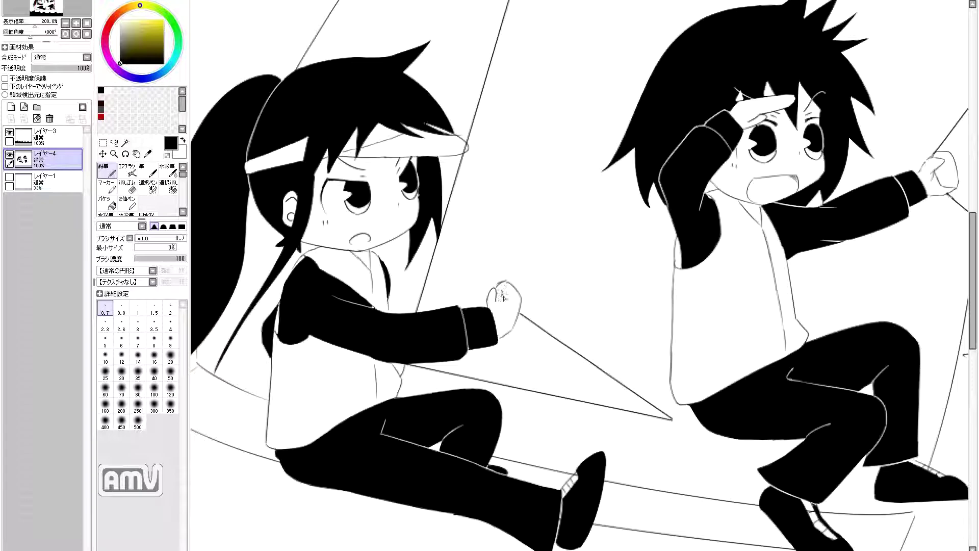
pyautogui.scroll(-2, 639, 252)
pyautogui.press('x')
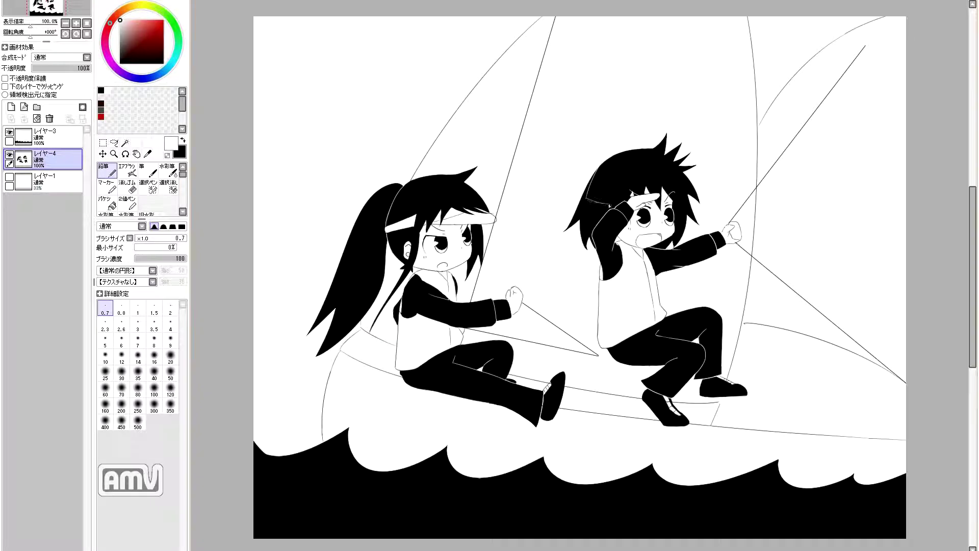
# Paint over the line between the left figure's ponytail and head in black and redraw it in white.
pyautogui.scroll(3, 399, 192)
pyautogui.press('x')
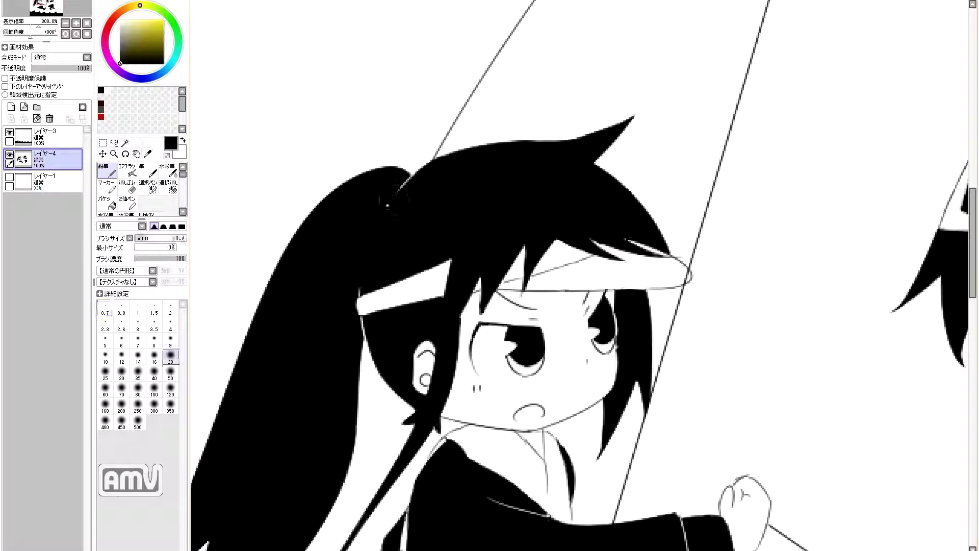
pyautogui.moveTo(372, 243); pyautogui.dragTo(408, 179)
pyautogui.press('x')
pyautogui.scroll(-3, 584, 276)
pyautogui.scroll(3, 584, 276)
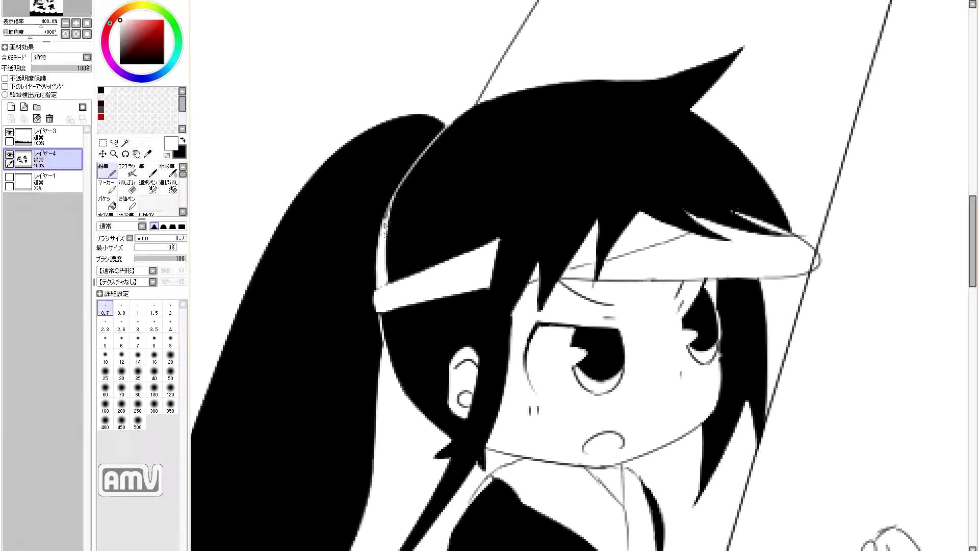
pyautogui.press('x')
# Fill the small triangle at the left figure's collar, below the chin, with black.
pyautogui.scroll(-3, 584, 275)
pyautogui.scroll(4, 584, 275)
pyautogui.click(77, 140)
pyautogui.scroll(-3, 583, 276)
pyautogui.click(56, 159)
pyautogui.scroll(4, 583, 275)
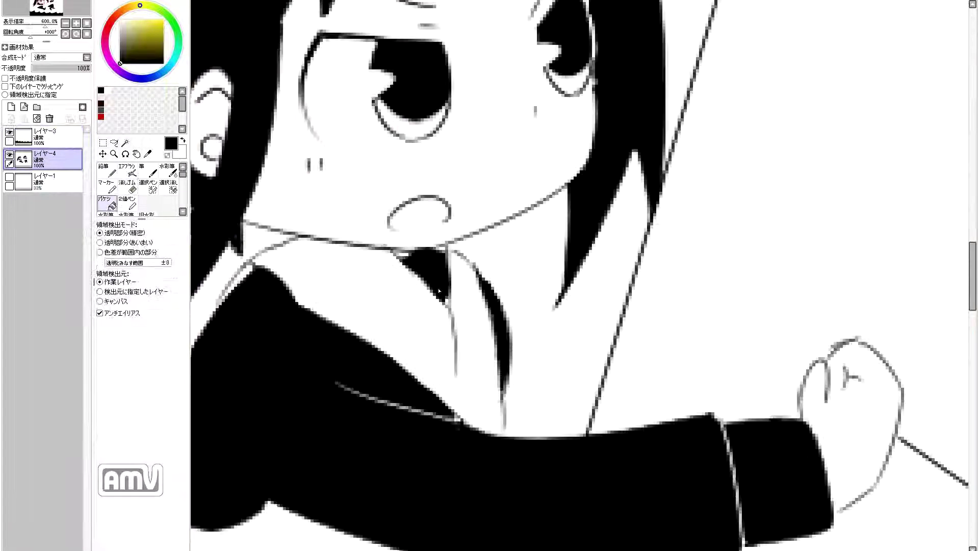
# Paint the right figure's headband as a white band across the side of the hair.
pyautogui.press('x')
pyautogui.scroll(1, 760, 294)
pyautogui.press('x')
pyautogui.scroll(-3, 760, 294)
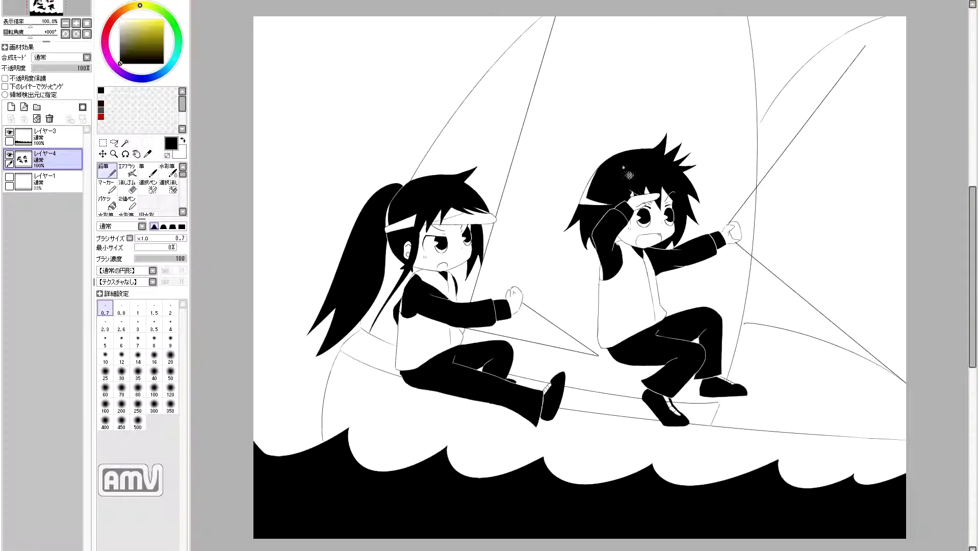
# Draw a black ribbon at the base of the left figure's ponytail and separate it from the hair with white outlines.
pyautogui.scroll(4, 405, 186)
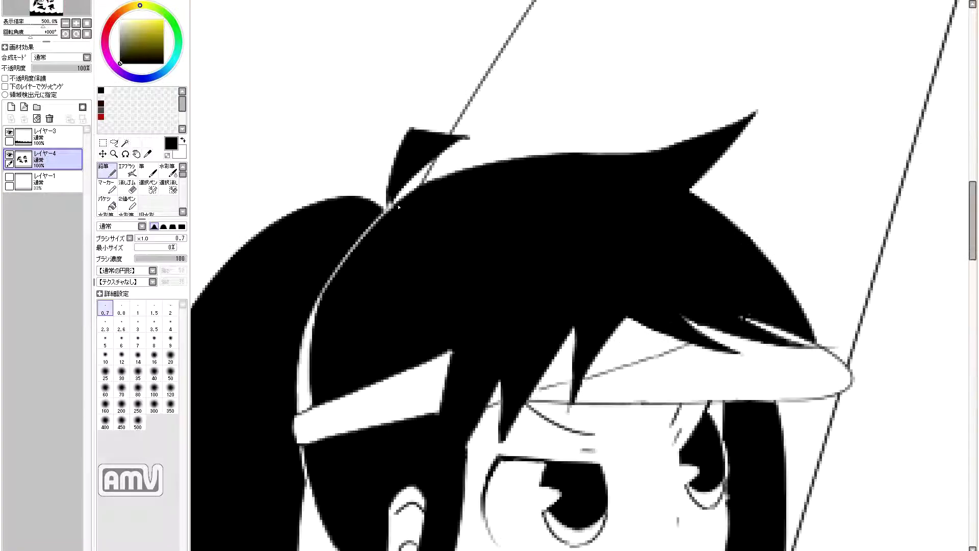
pyautogui.press('x')
pyautogui.moveTo(351, 247); pyautogui.dragTo(332, 268)
pyautogui.scroll(-4, 408, 170)
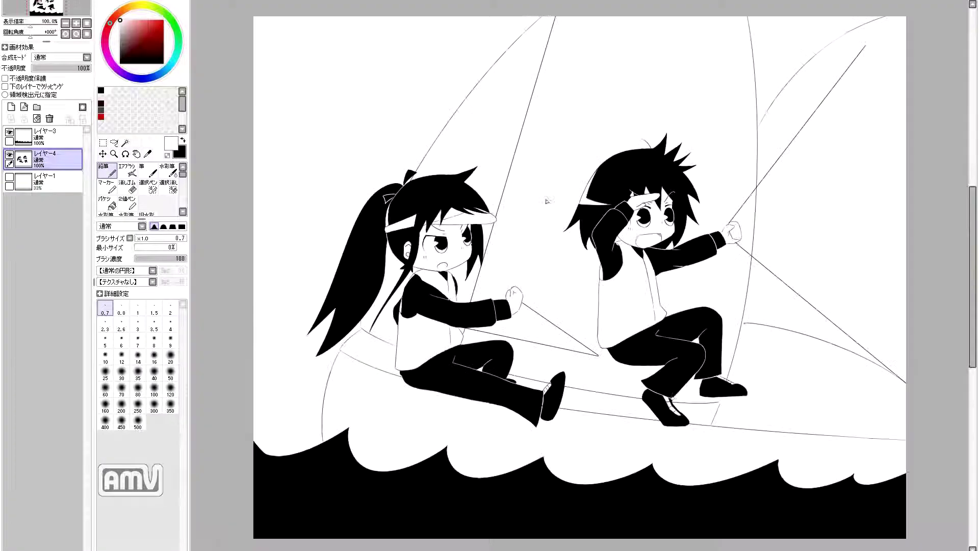
pyautogui.scroll(3, 582, 405)
pyautogui.press('x')
pyautogui.scroll(-3, 582, 405)
# Clean up the background layer's lines around the right figure's shoes with the eraser.
pyautogui.click(43, 135)
pyautogui.scroll(3, 714, 405)
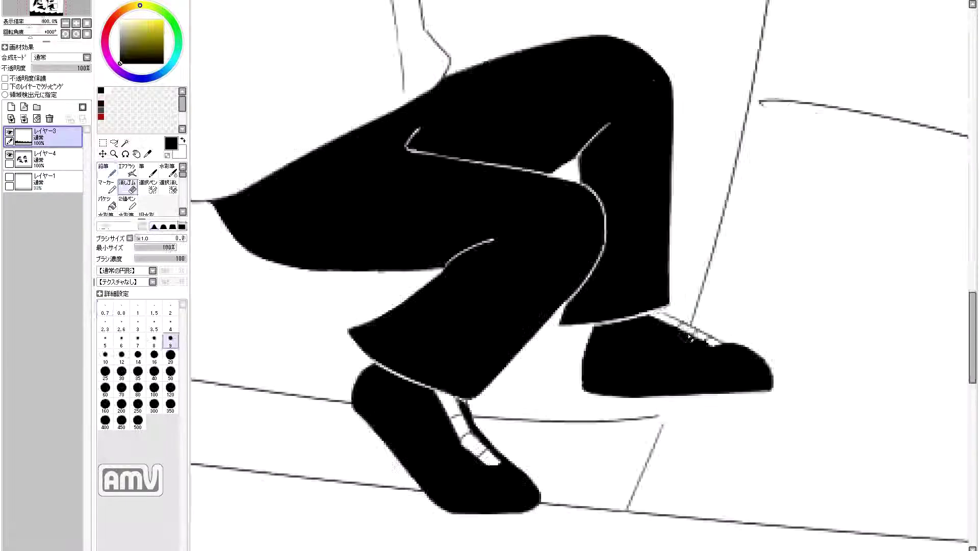
pyautogui.scroll(-3, 714, 406)
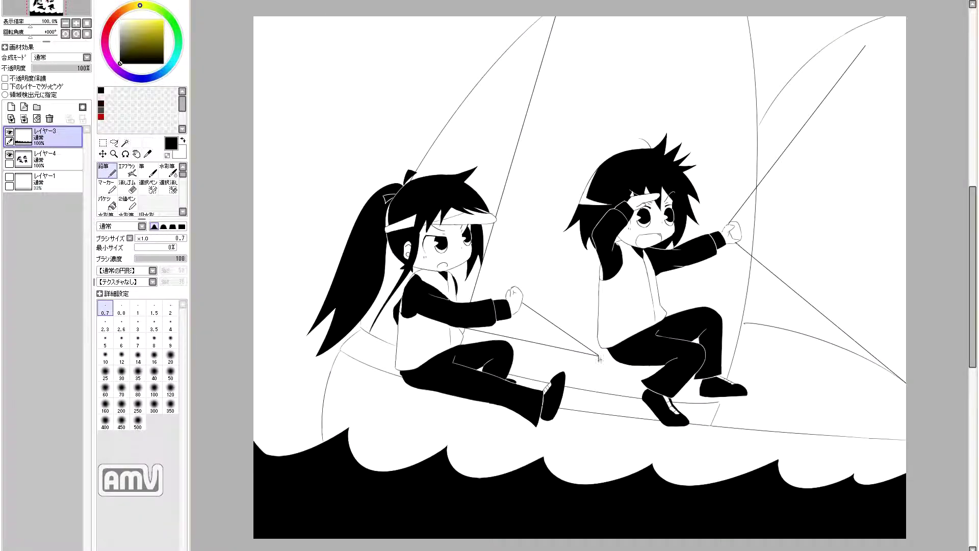